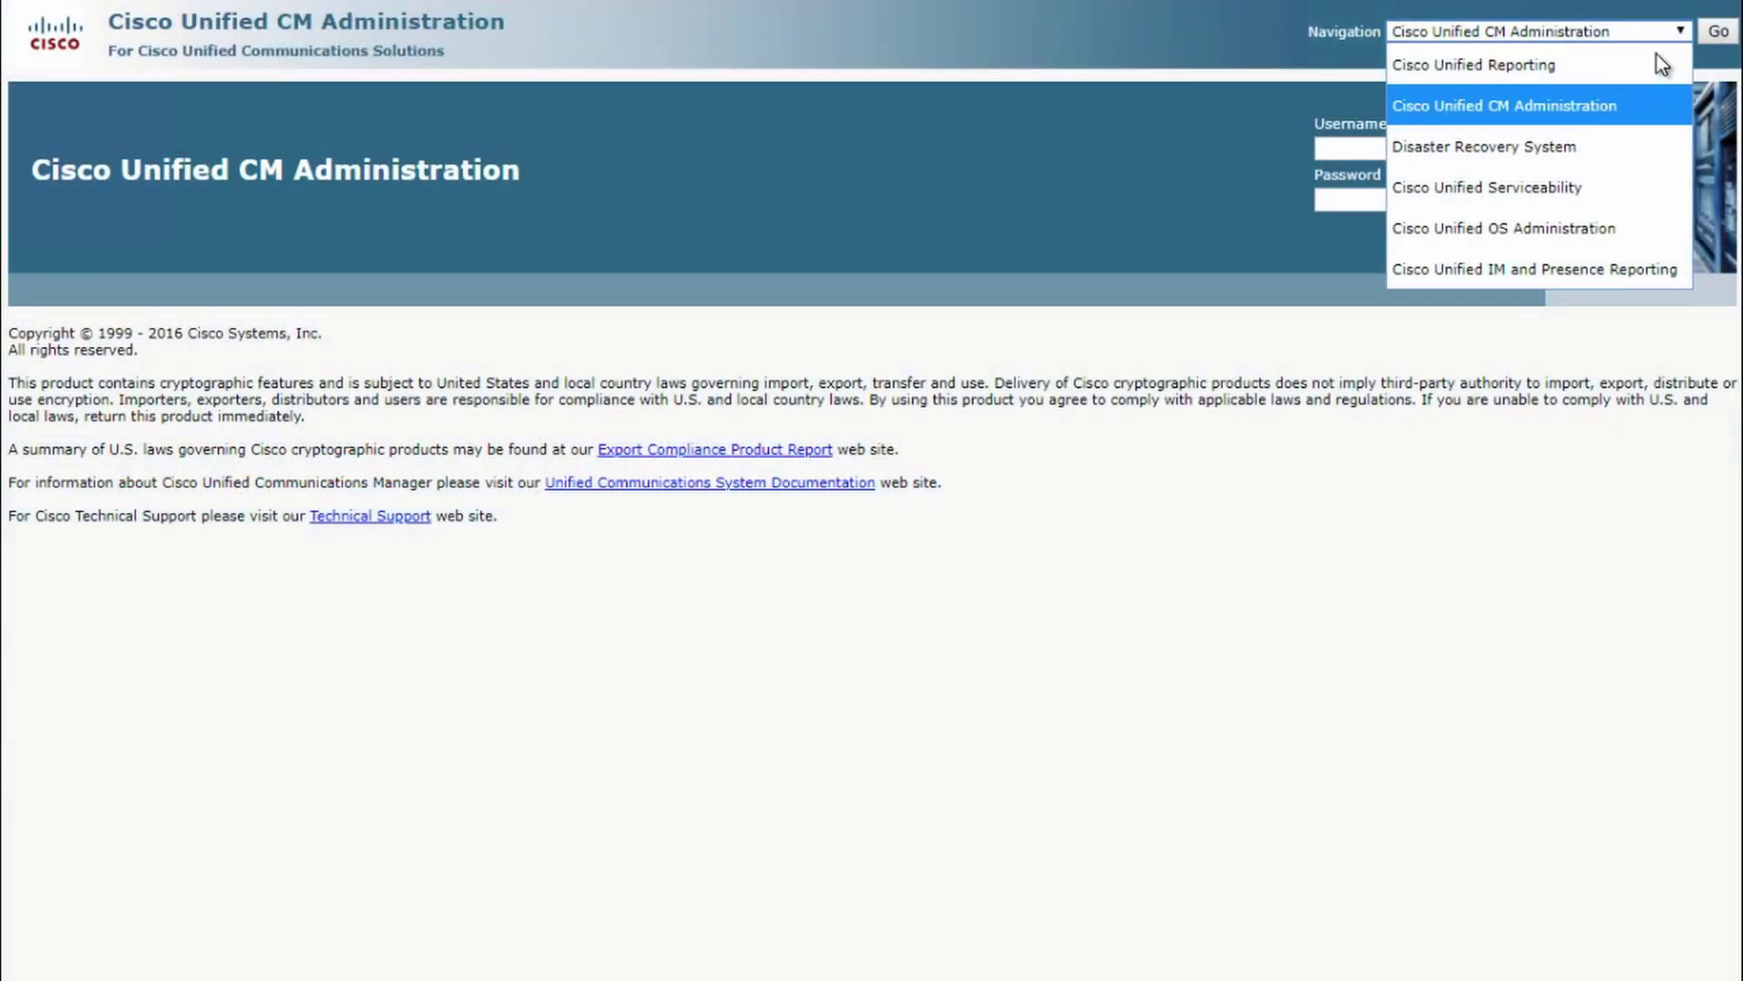
Log in to Cisco Unified OS Administration with the administrator username and password.
{"action": "left_click", "coordinate": [1625, 232]}
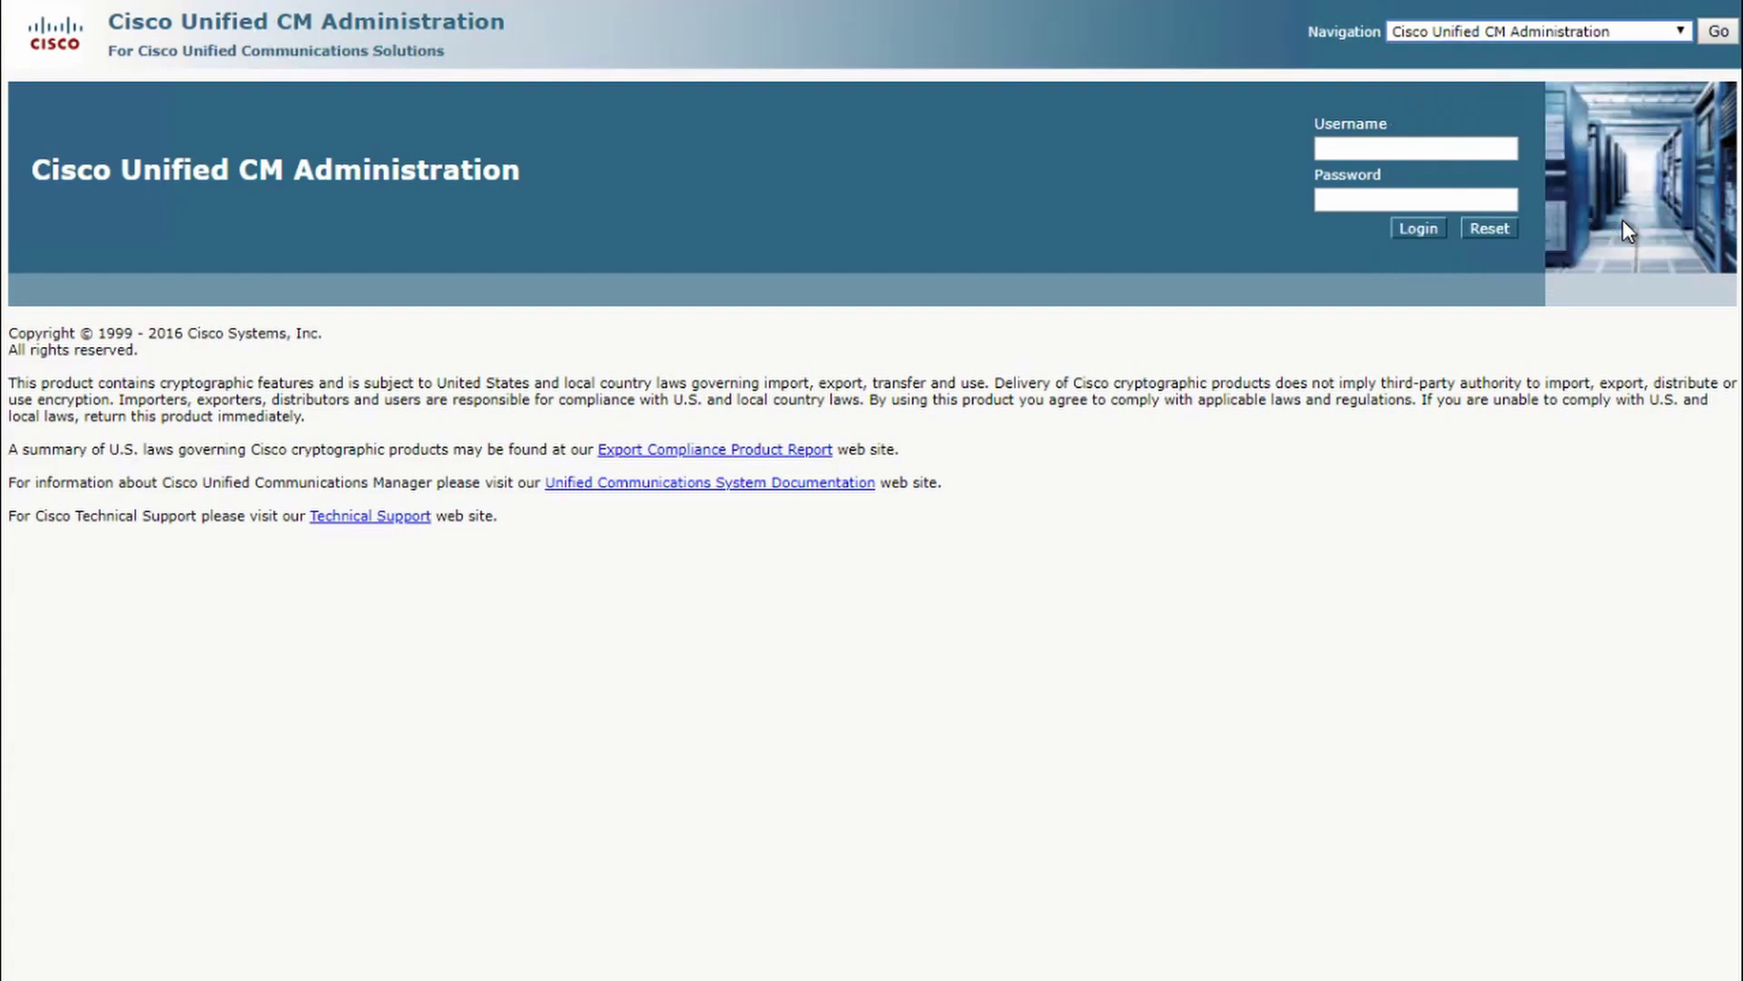
{"action": "left_click", "coordinate": [1712, 33]}
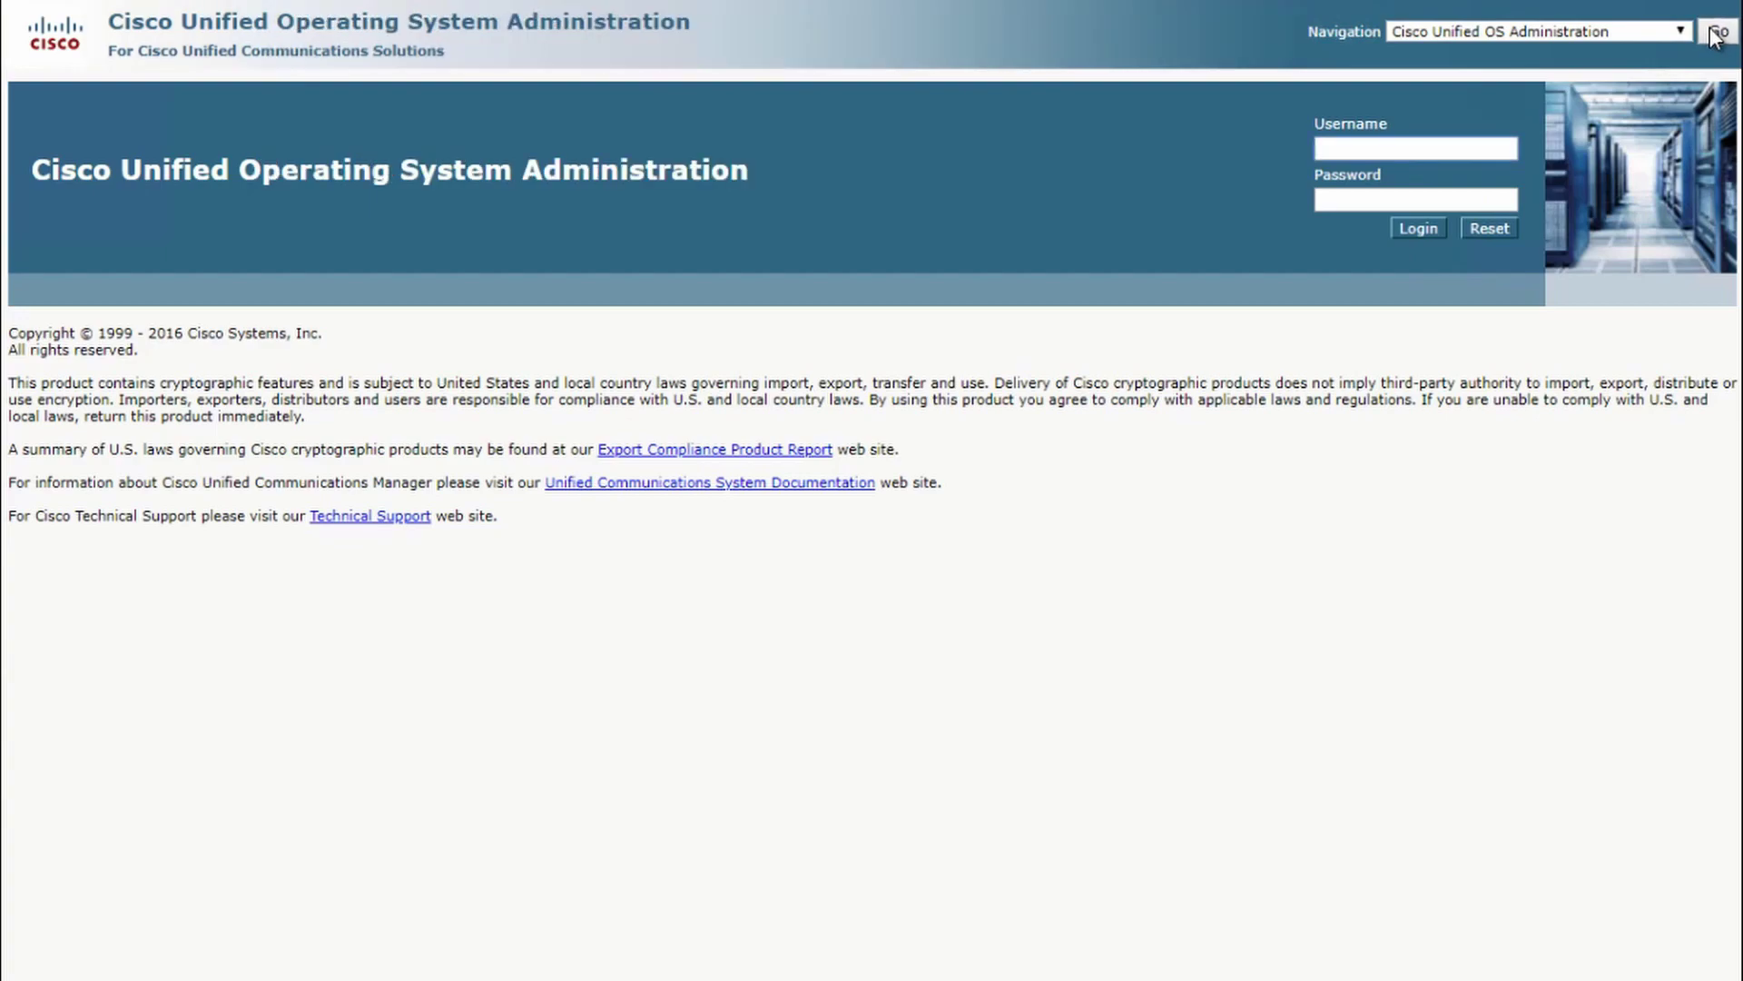
{"action": "type", "text": "ucmadmin"}
{"action": "key", "text": "Tab"}
{"action": "type", "text": "••••••••"}
{"action": "key", "text": "Return"}
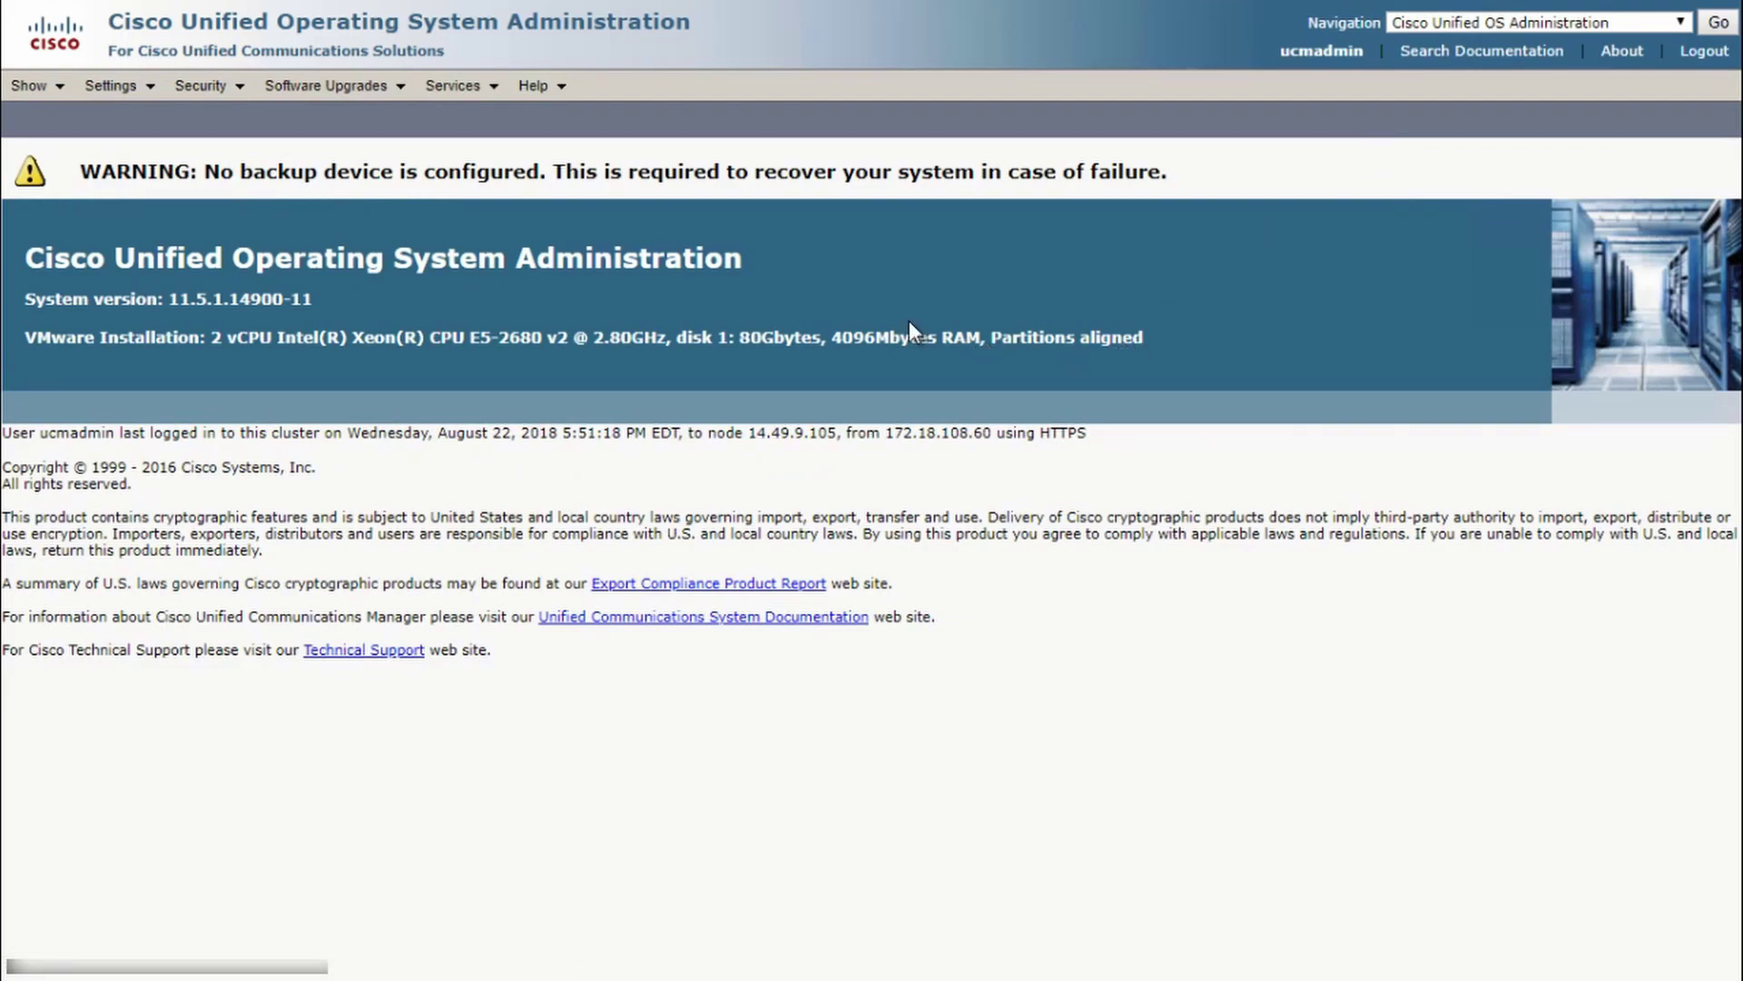
Set Install/Upgrade to a Remote Filesystem source with server user name, password and FTP protocol.
{"action": "left_click", "coordinate": [383, 94]}
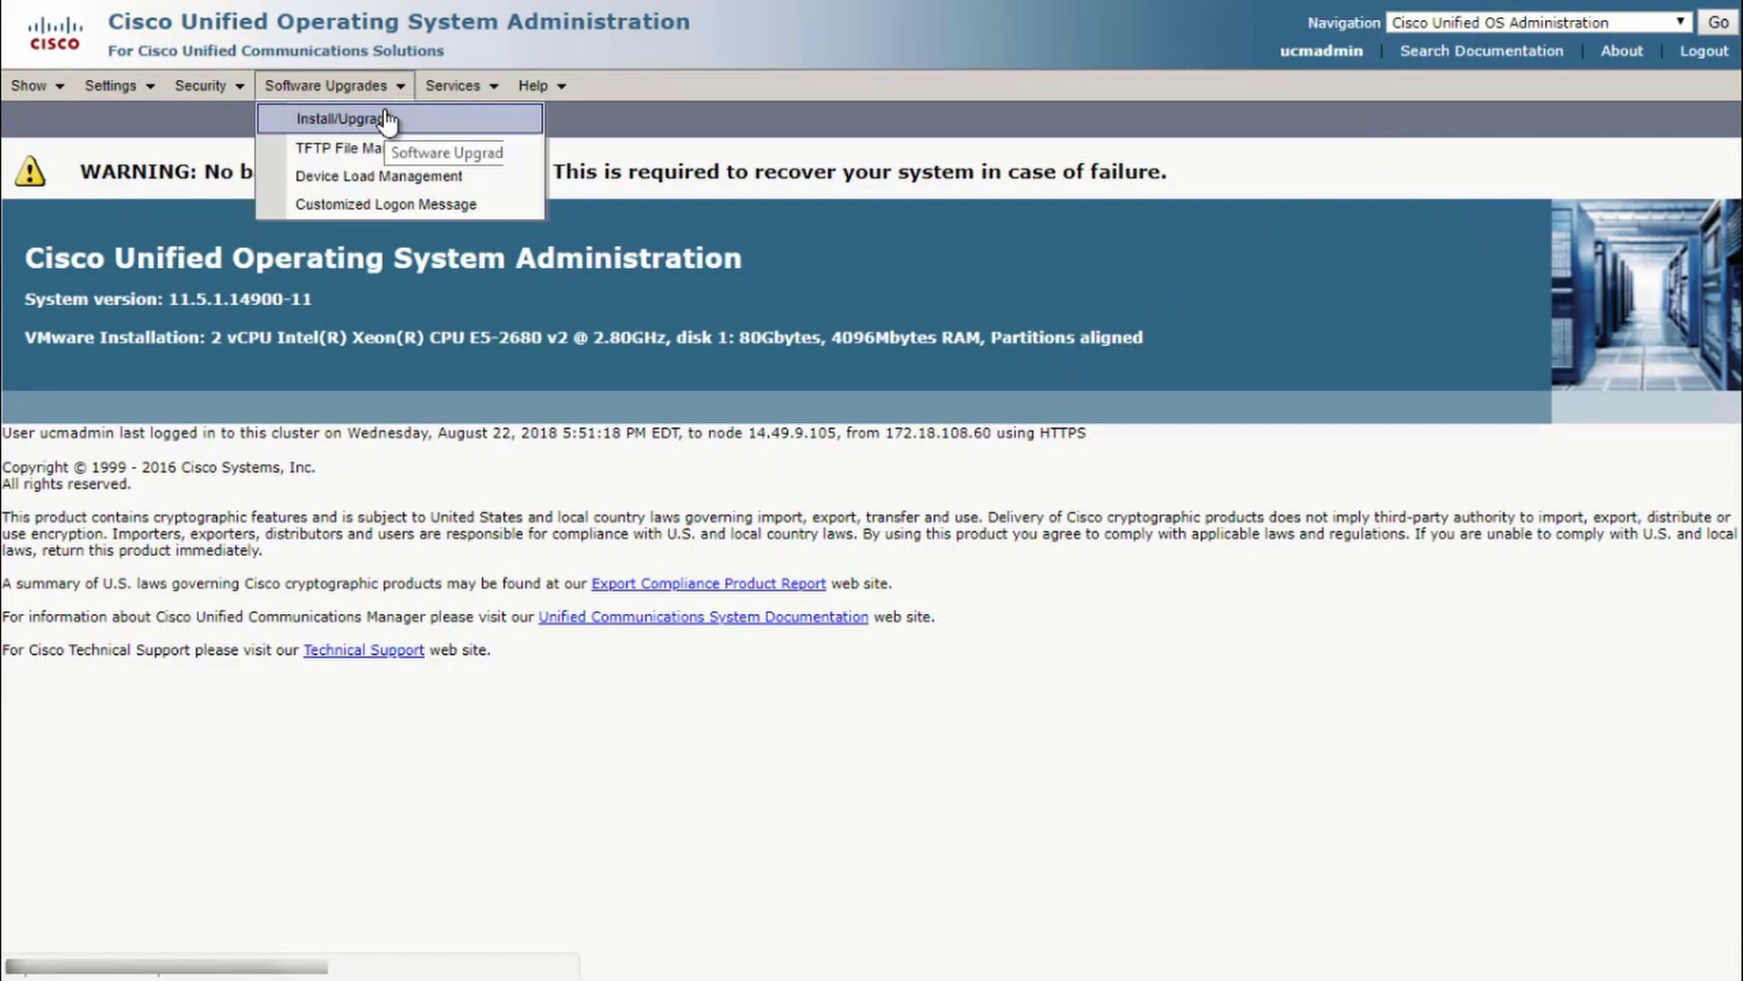
{"action": "left_click", "coordinate": [386, 119]}
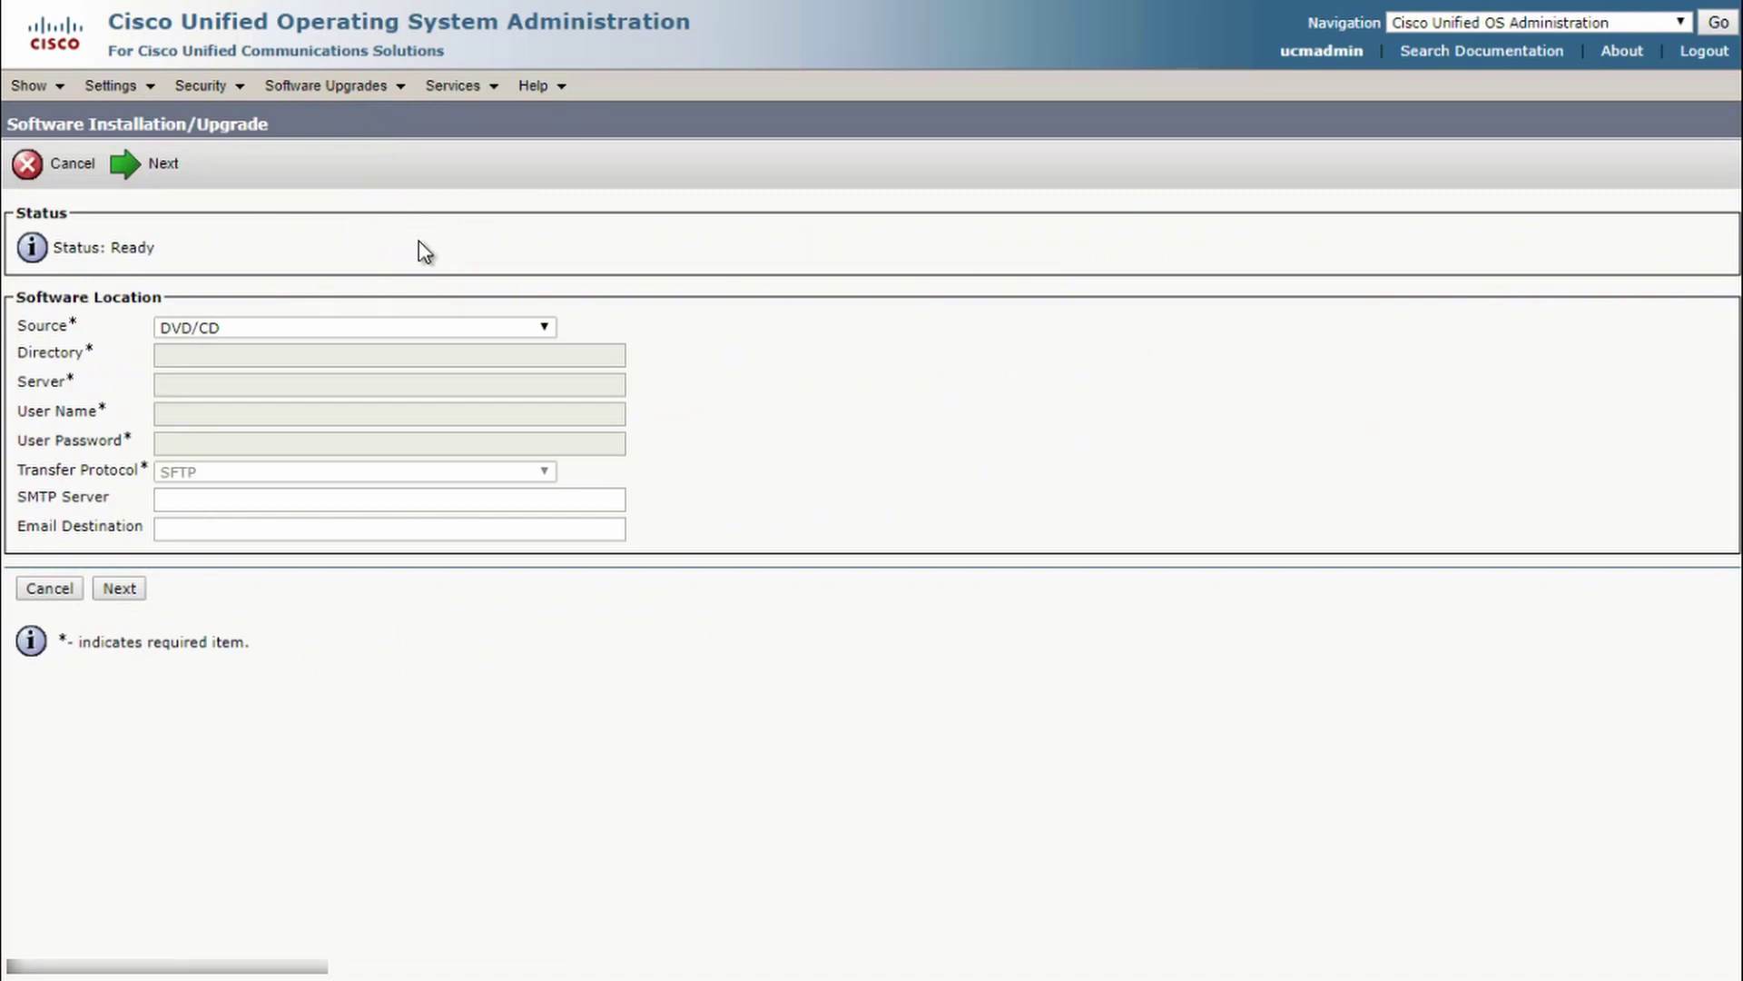
{"action": "left_click", "coordinate": [434, 323]}
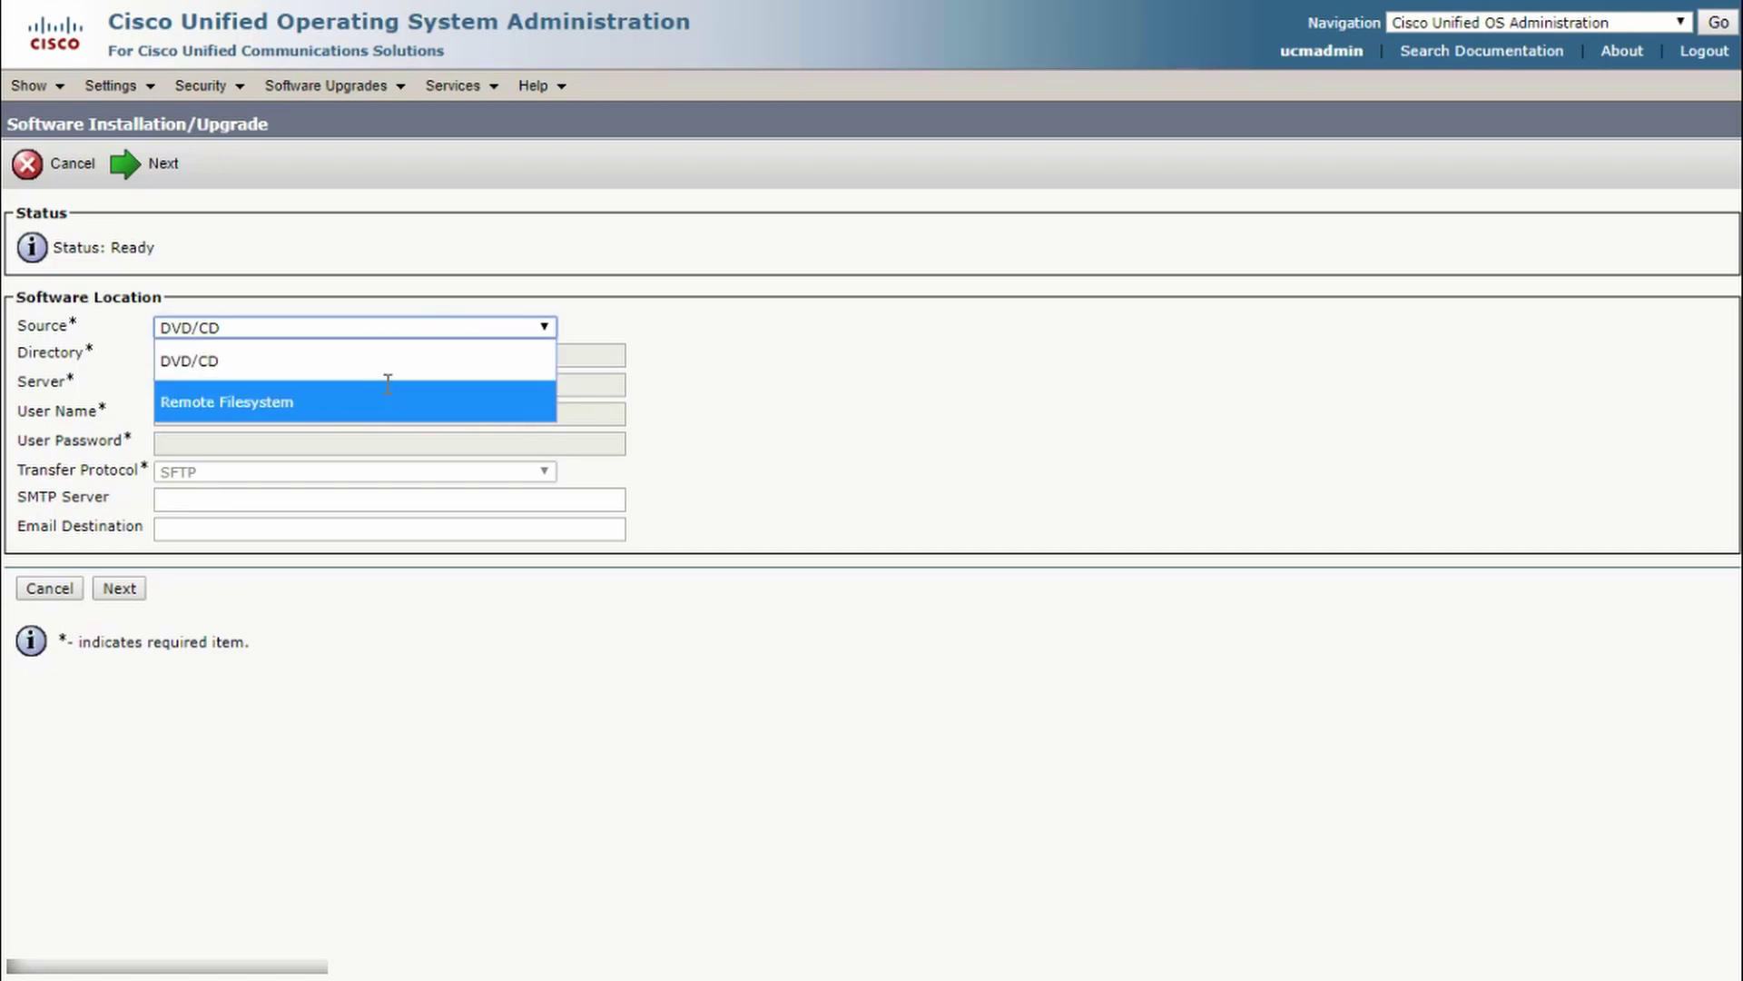
{"action": "left_click", "coordinate": [391, 400]}
{"action": "left_click", "coordinate": [189, 414]}
{"action": "type", "text": "user"}
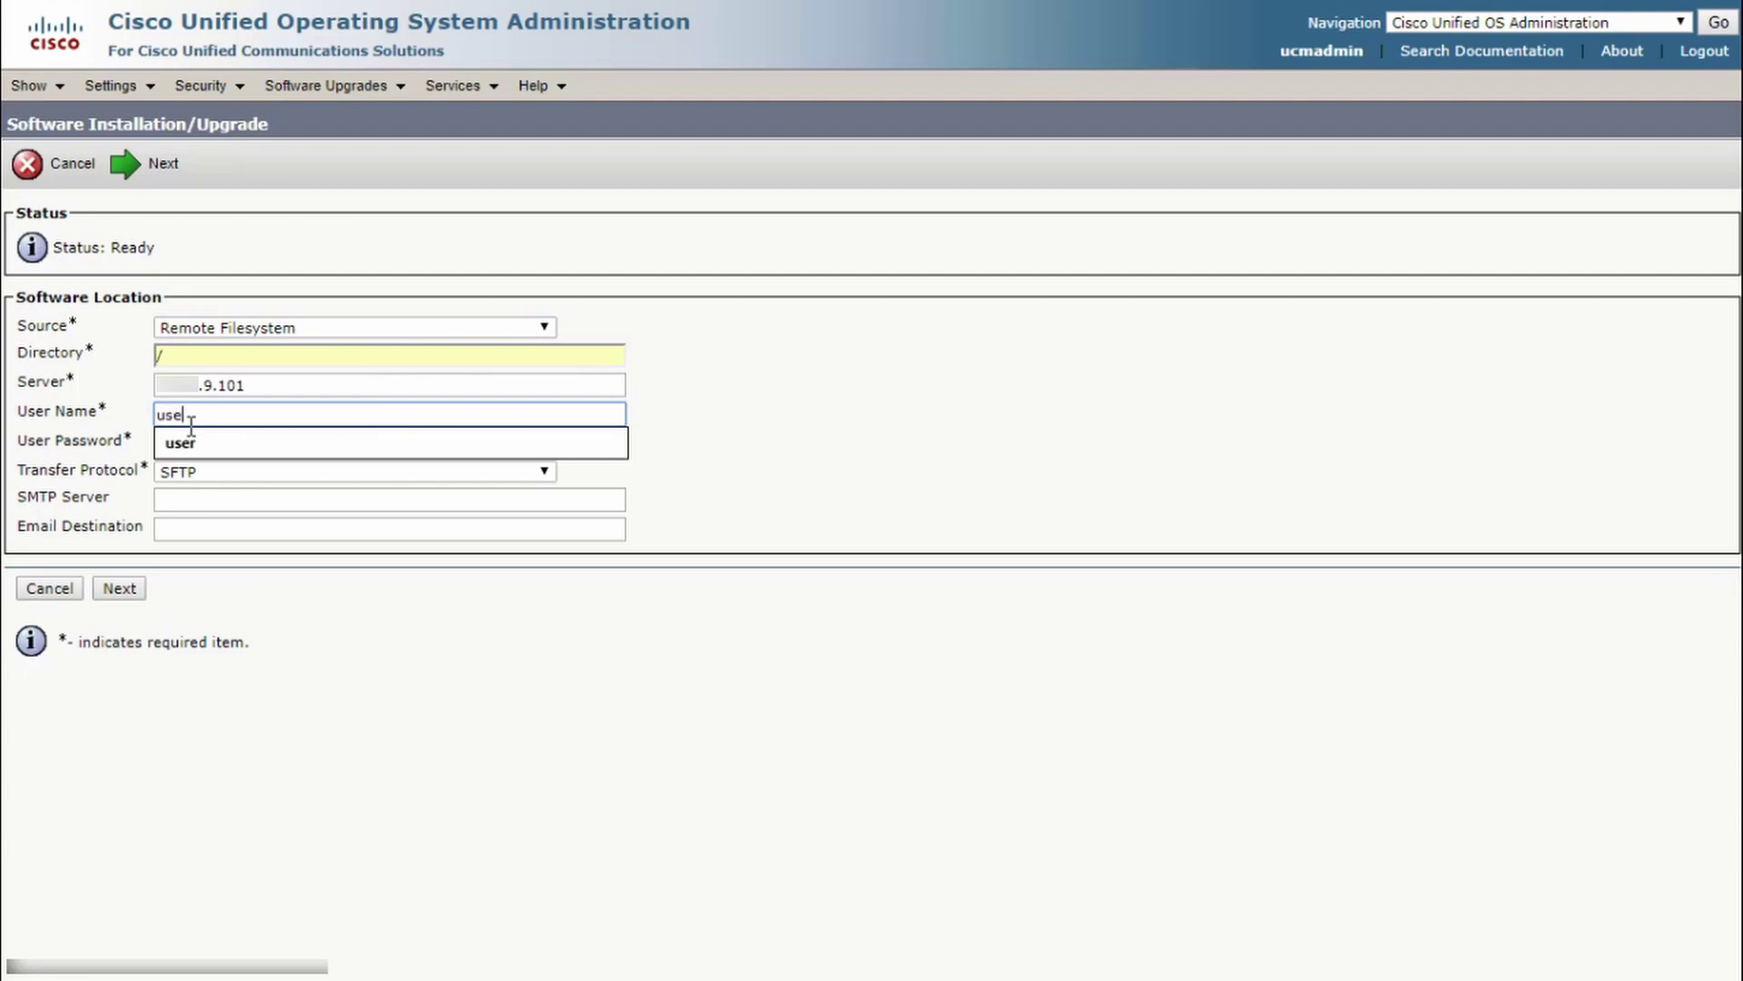
{"action": "key", "text": "Tab"}
{"action": "type", "text": "•••••"}
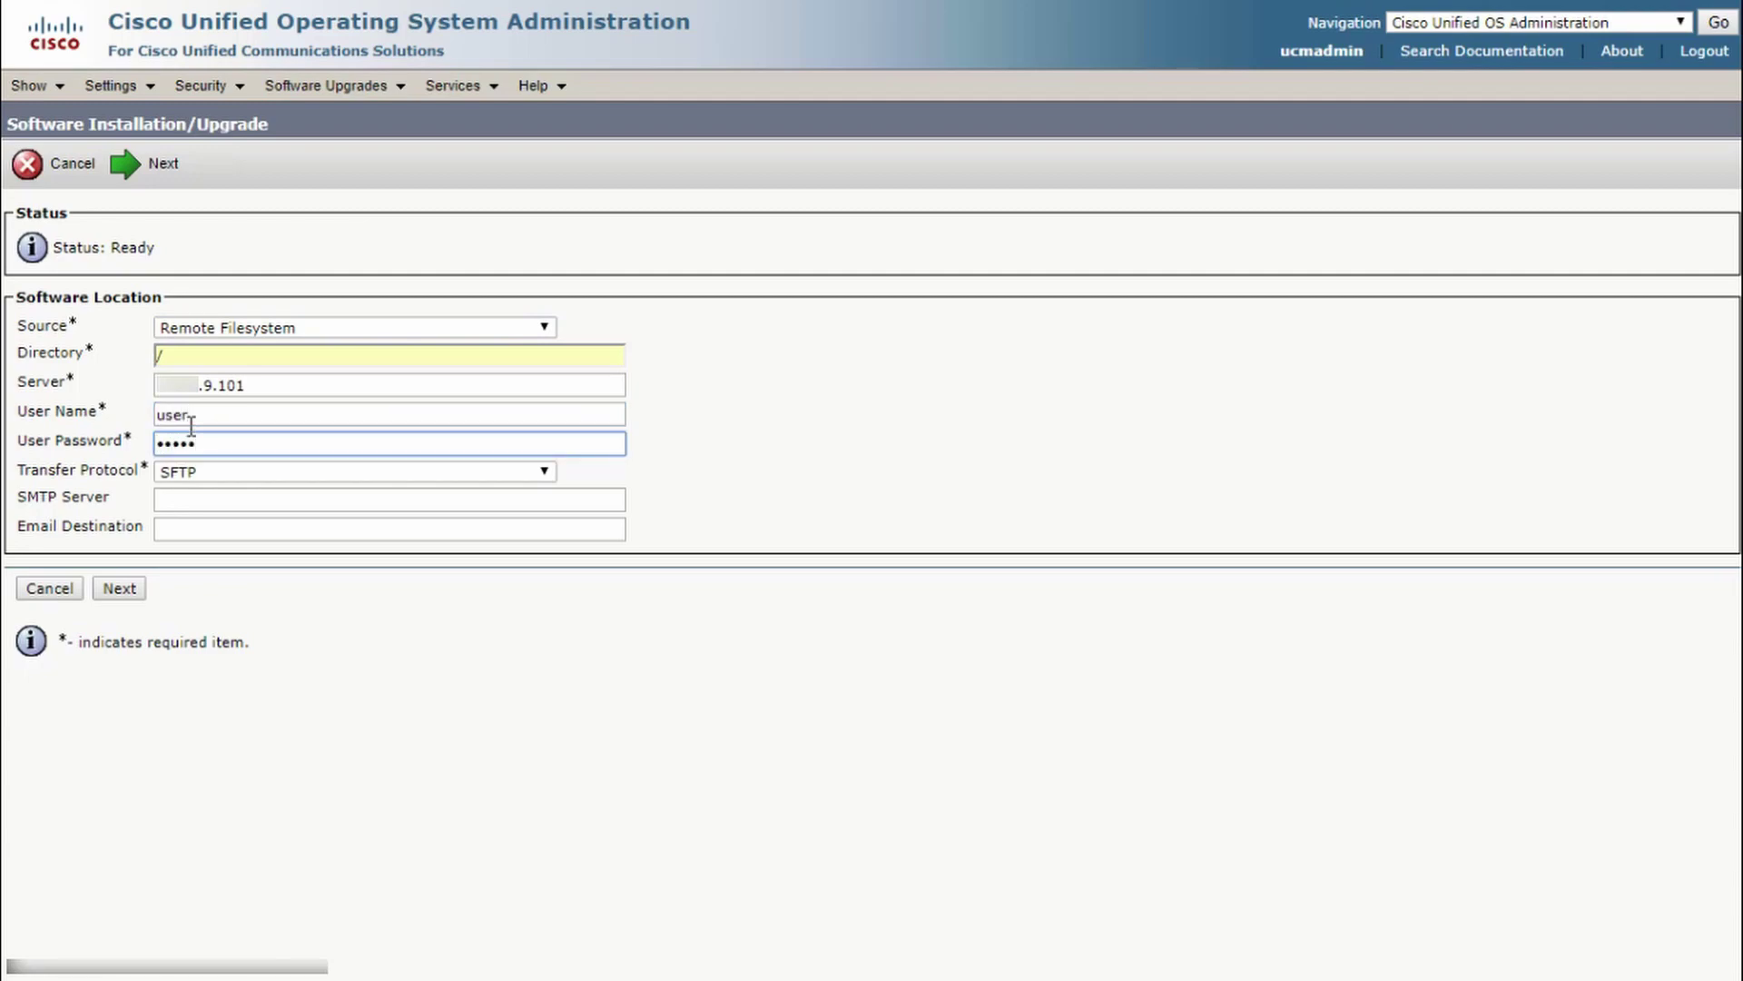
{"action": "left_click", "coordinate": [218, 474]}
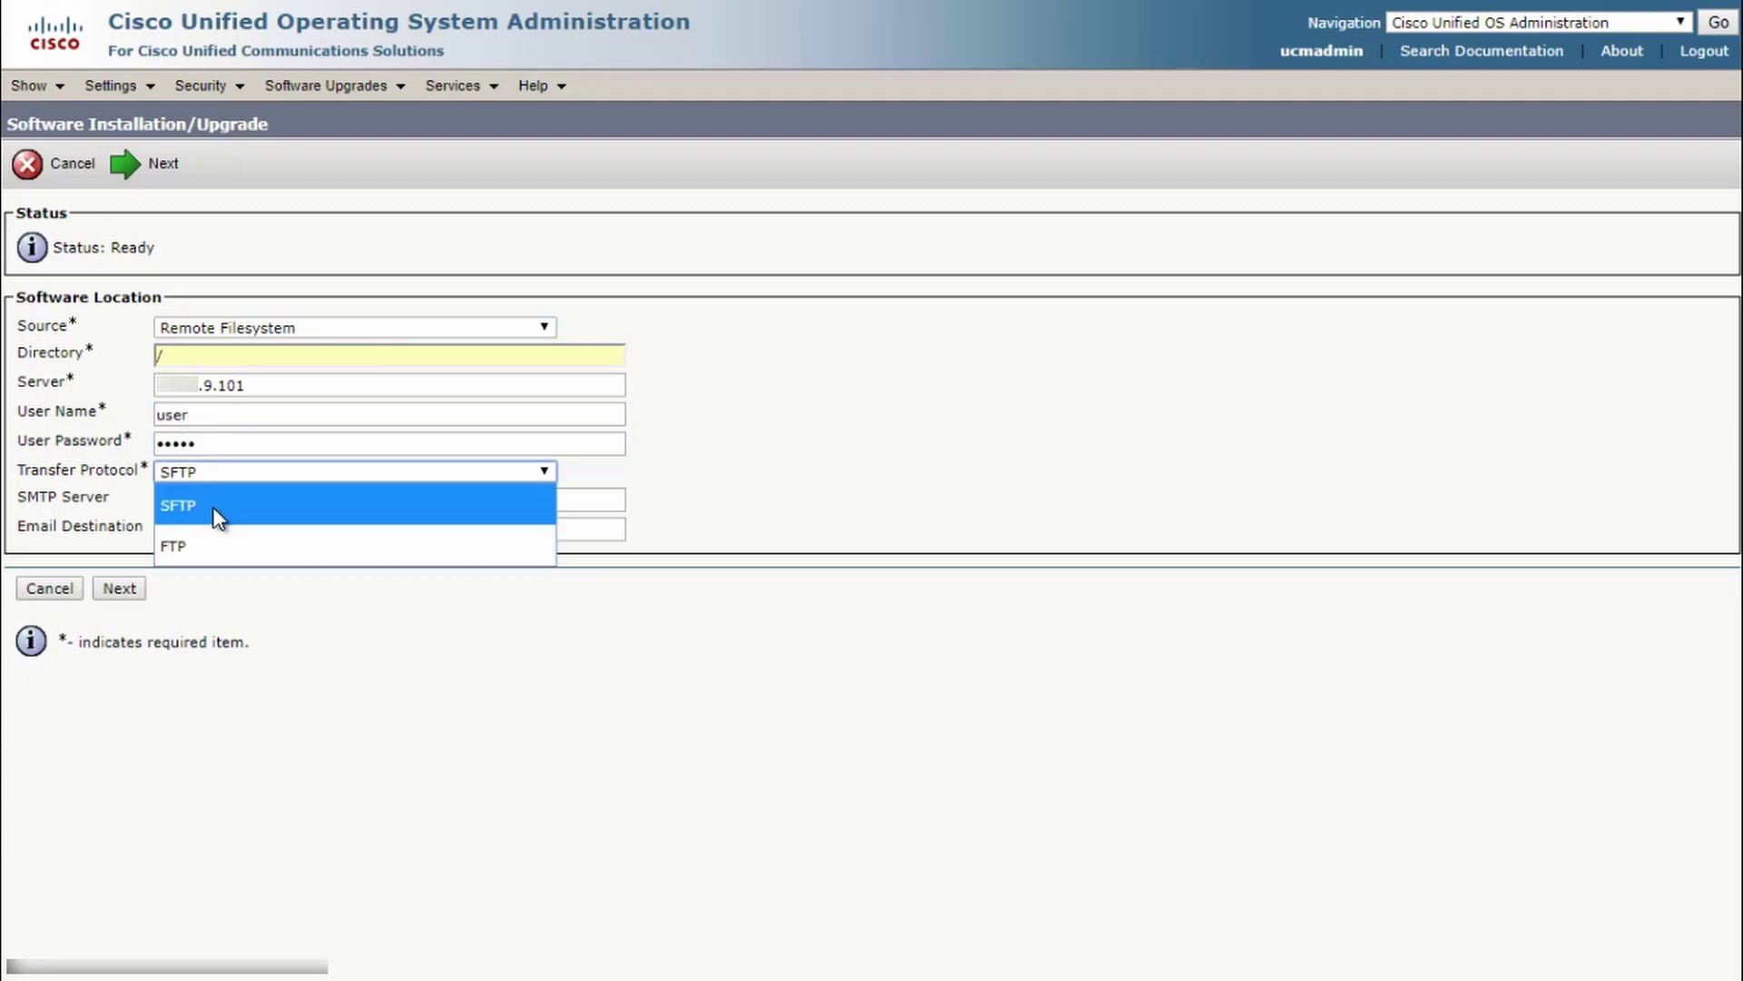
{"action": "left_click", "coordinate": [207, 546]}
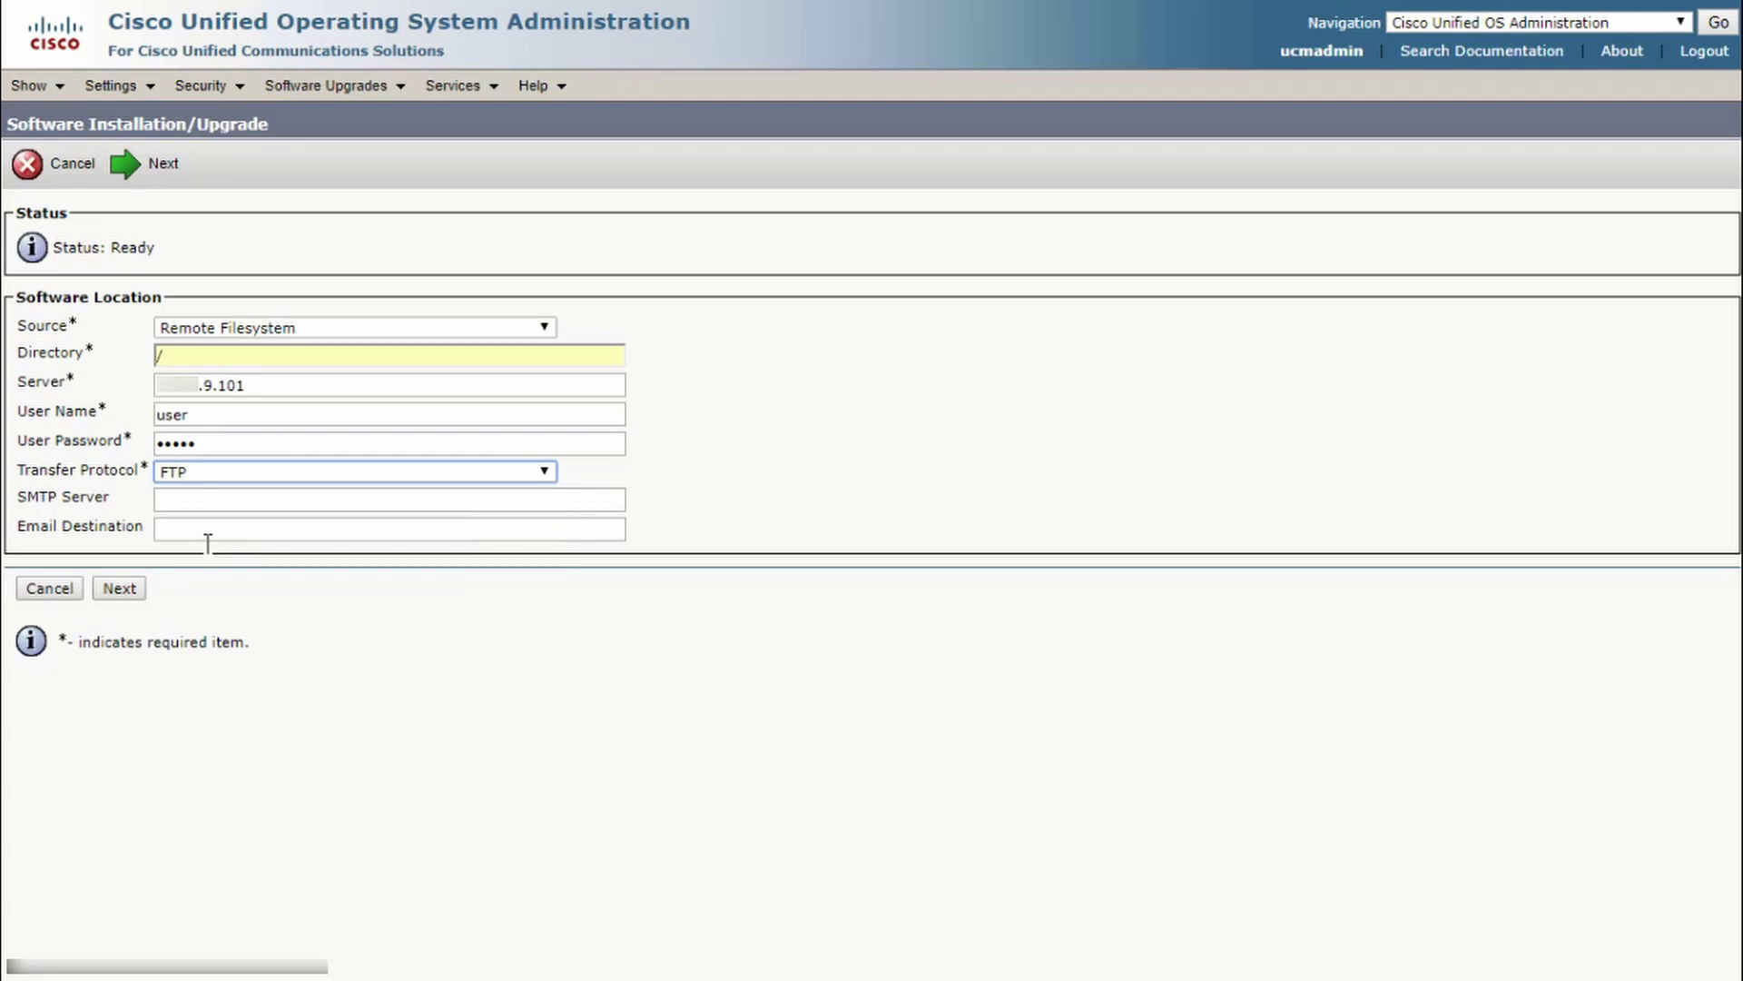
Download cmterm-s52020ce9_4_1-6ae80e1f2ee.k3.cop.sgn from the server, check its checksum, and install it.
{"action": "left_click", "coordinate": [120, 592]}
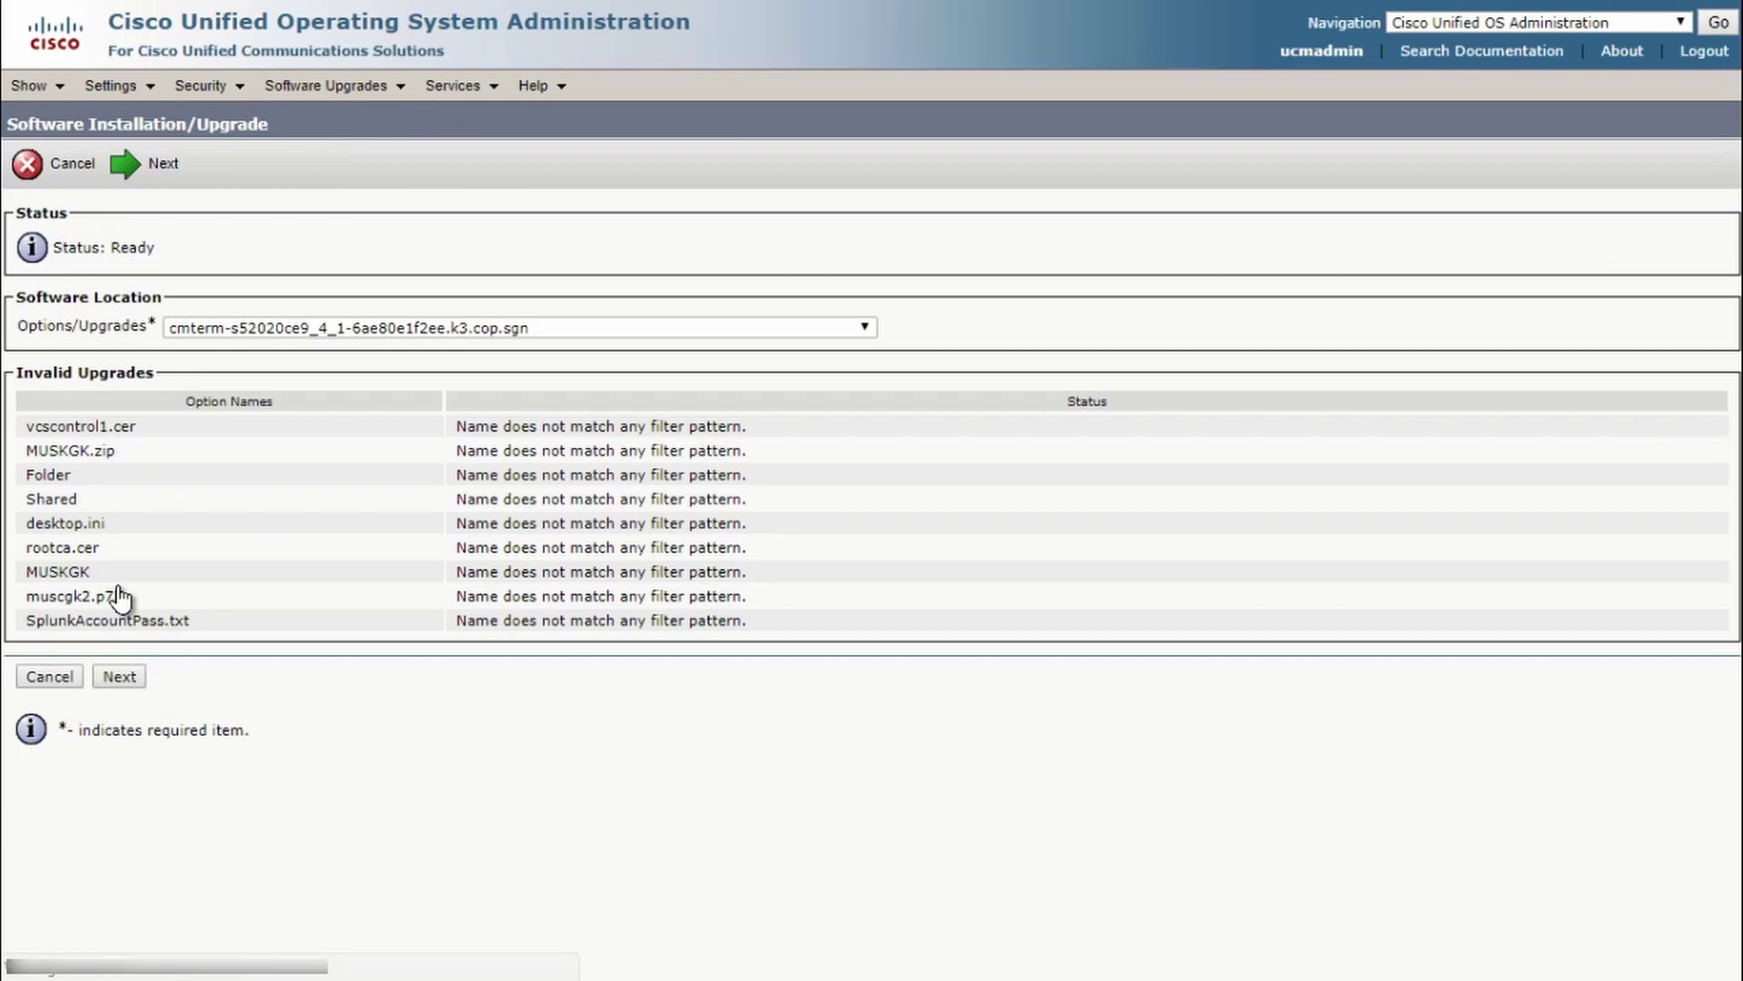
{"action": "left_click", "coordinate": [287, 333]}
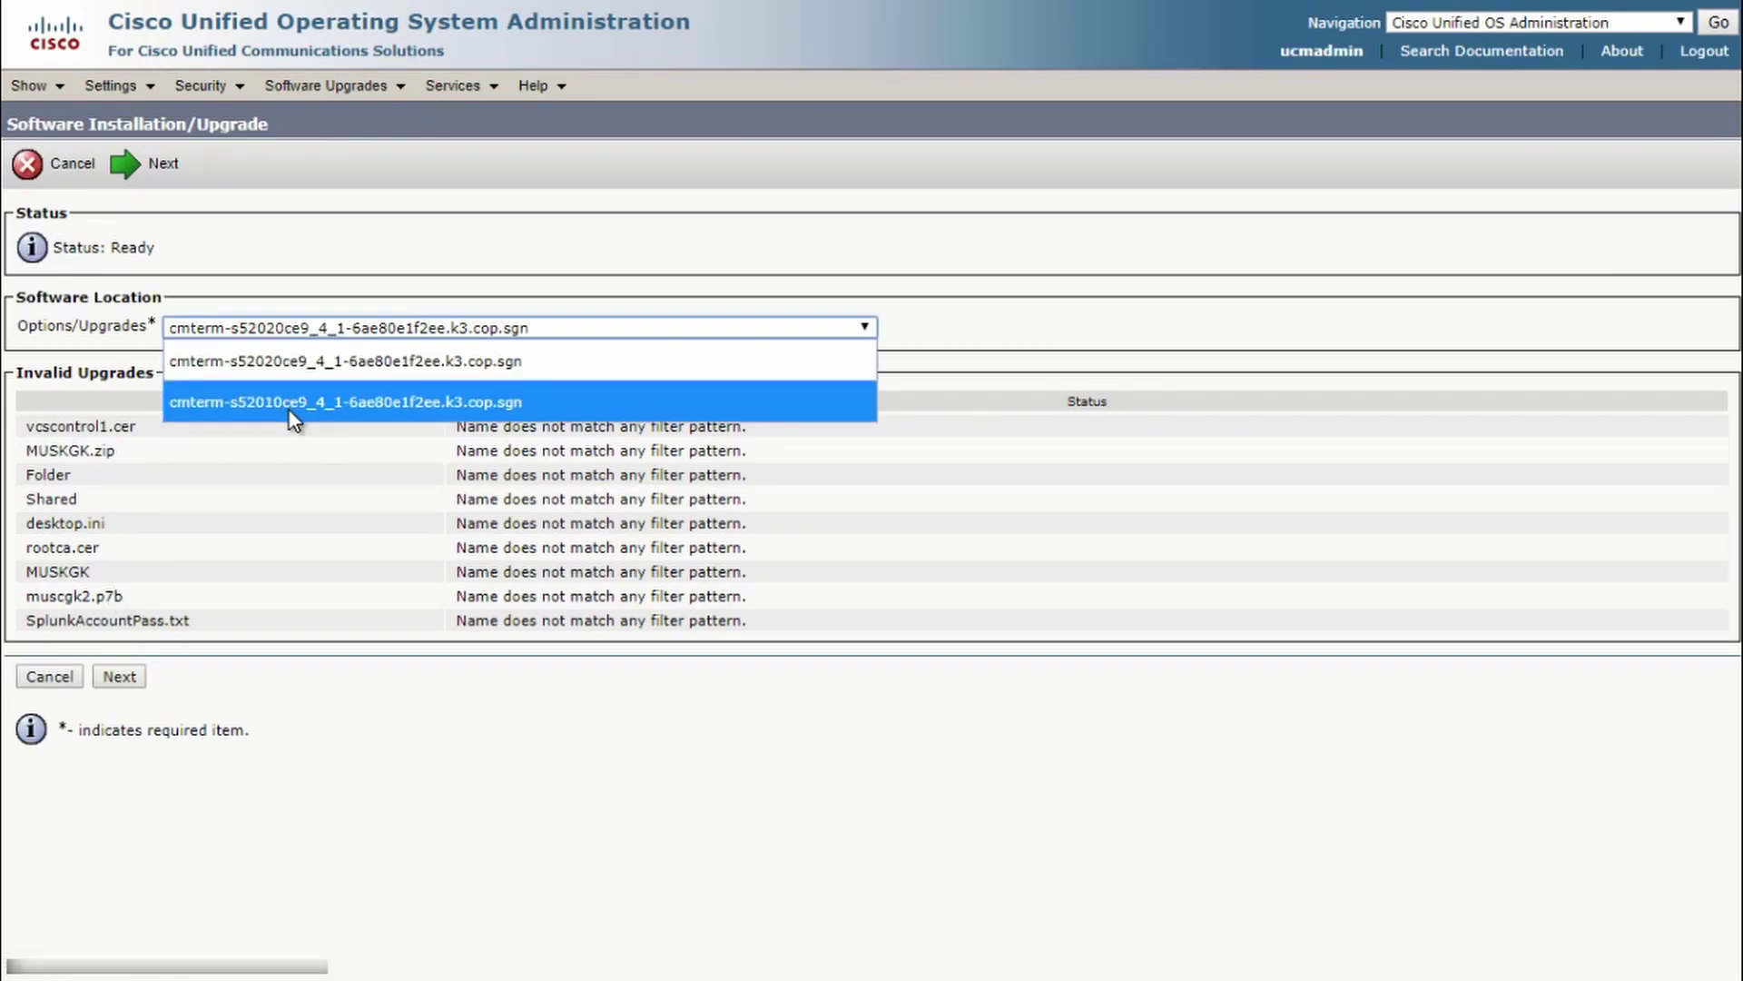
{"action": "left_click", "coordinate": [375, 372]}
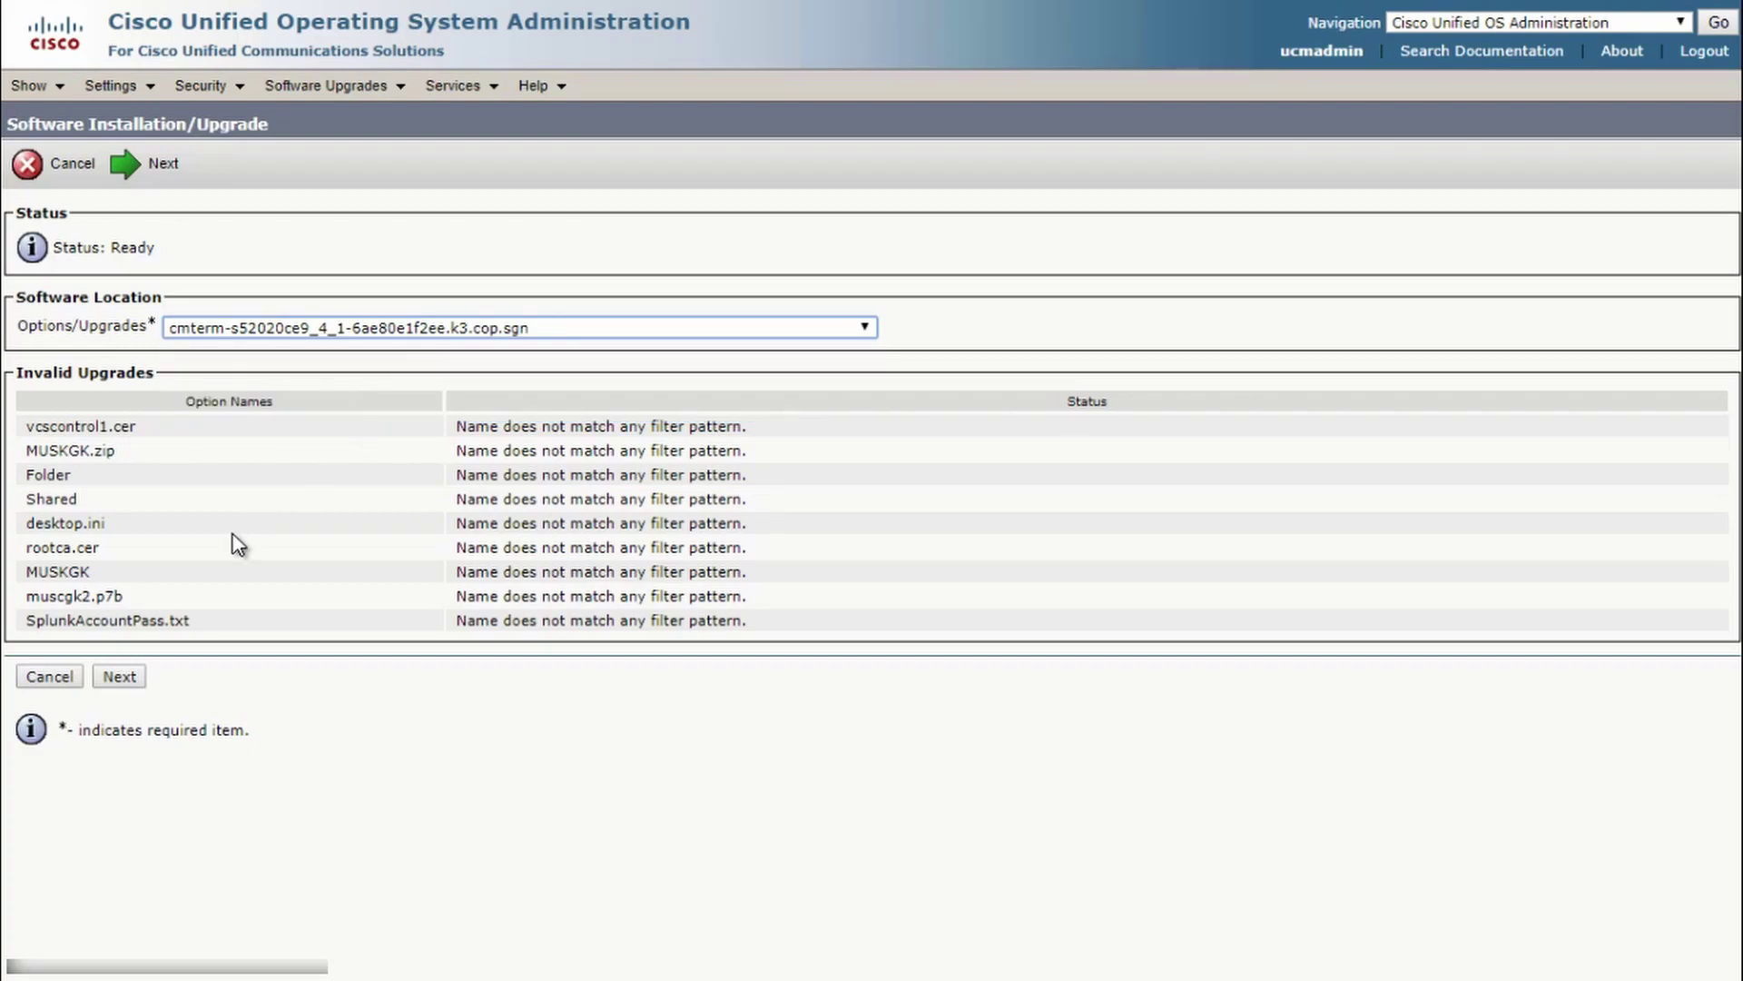
{"action": "left_click", "coordinate": [122, 679]}
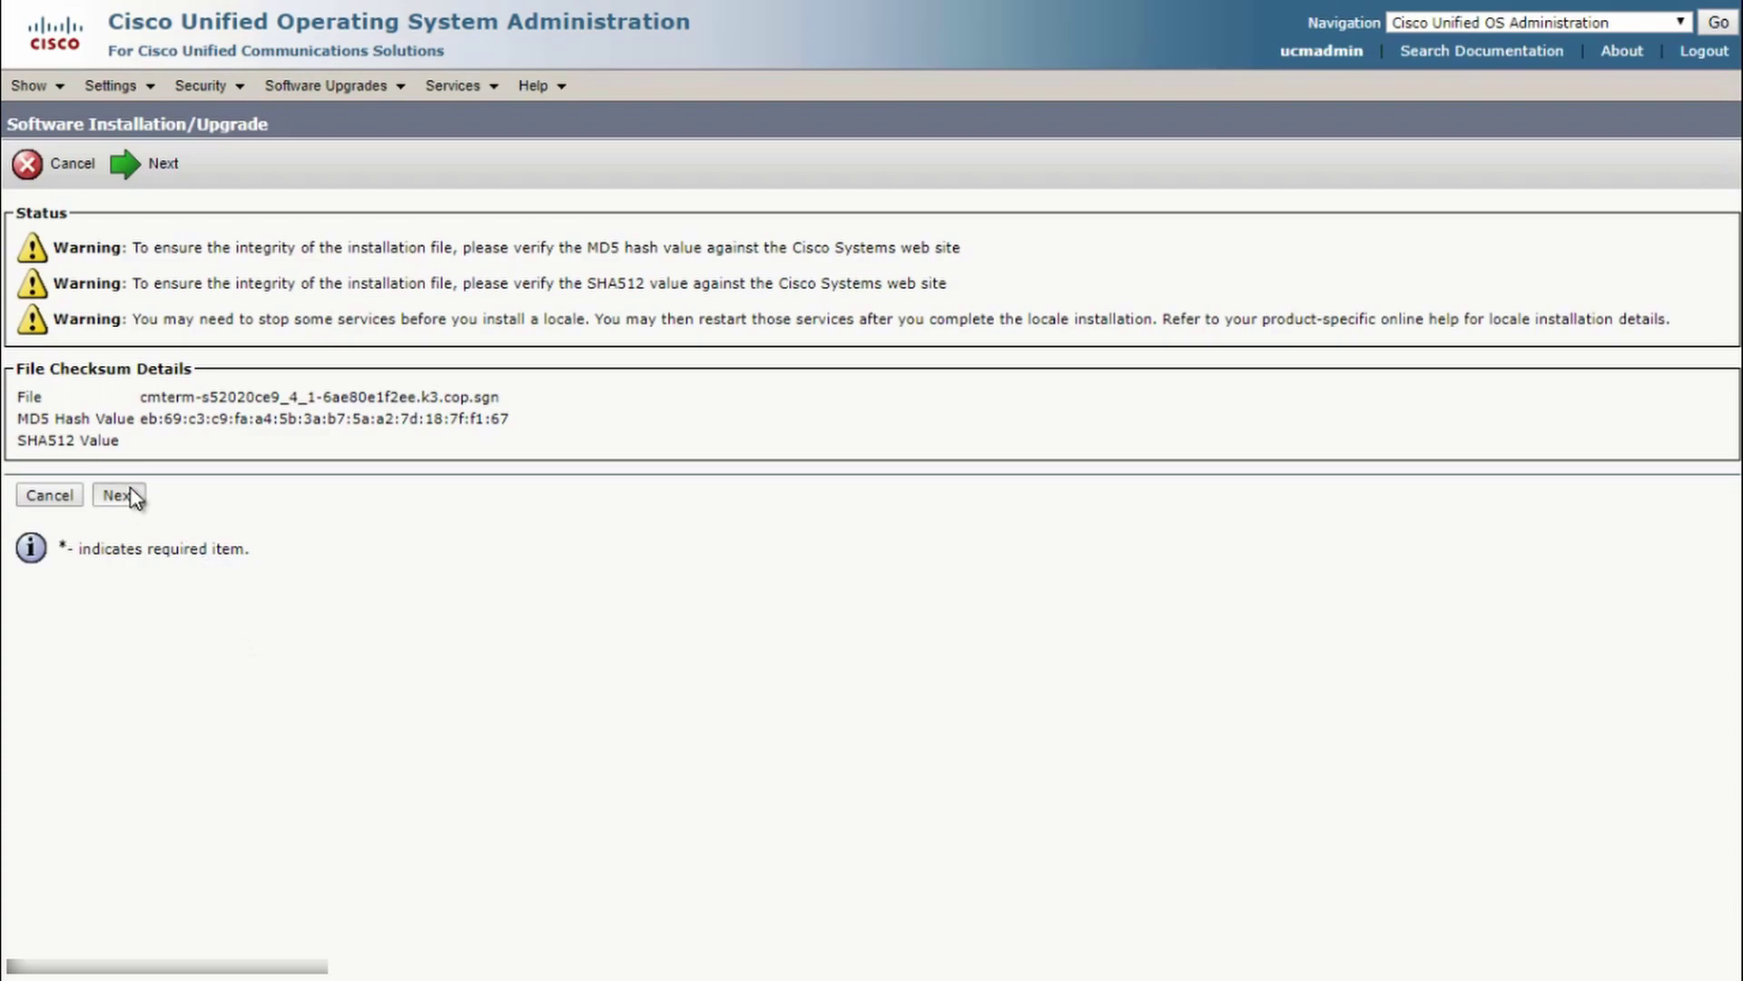
{"action": "left_click", "coordinate": [127, 496]}
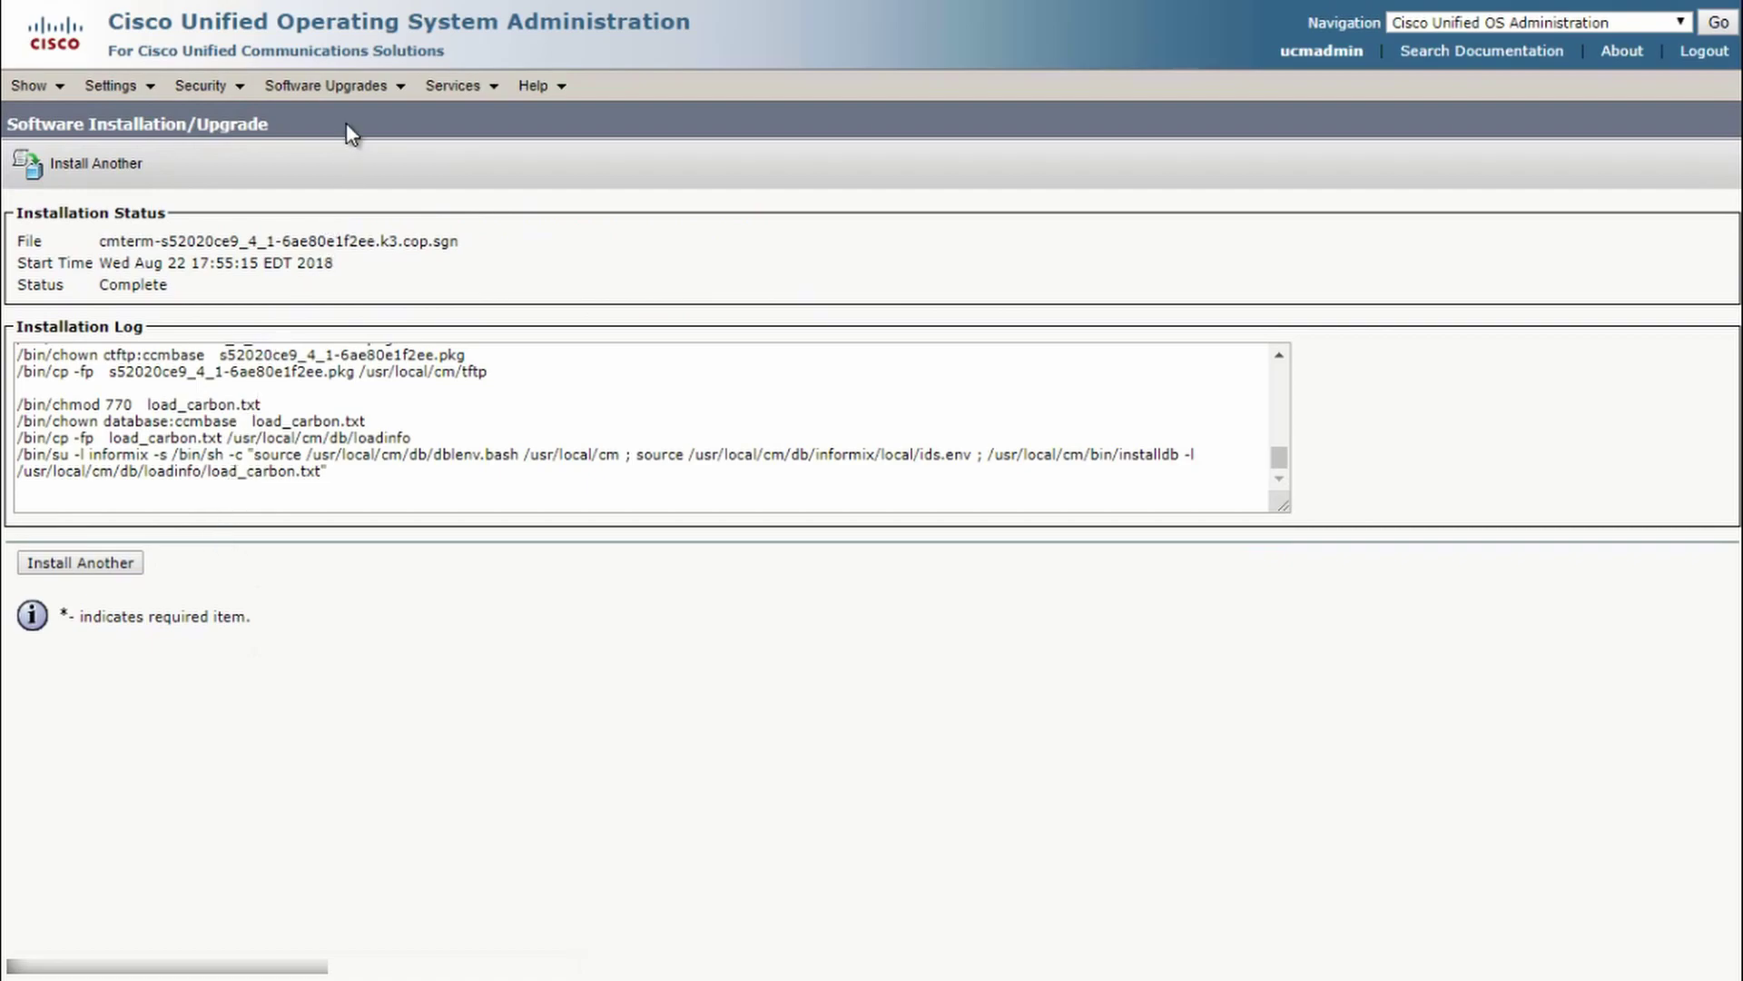
Search TFTP File Management for file names containing '9_' to find s52020ce9_4_1-6ae80e1f2ee.pkg.
{"action": "mouse_move", "coordinate": [348, 94]}
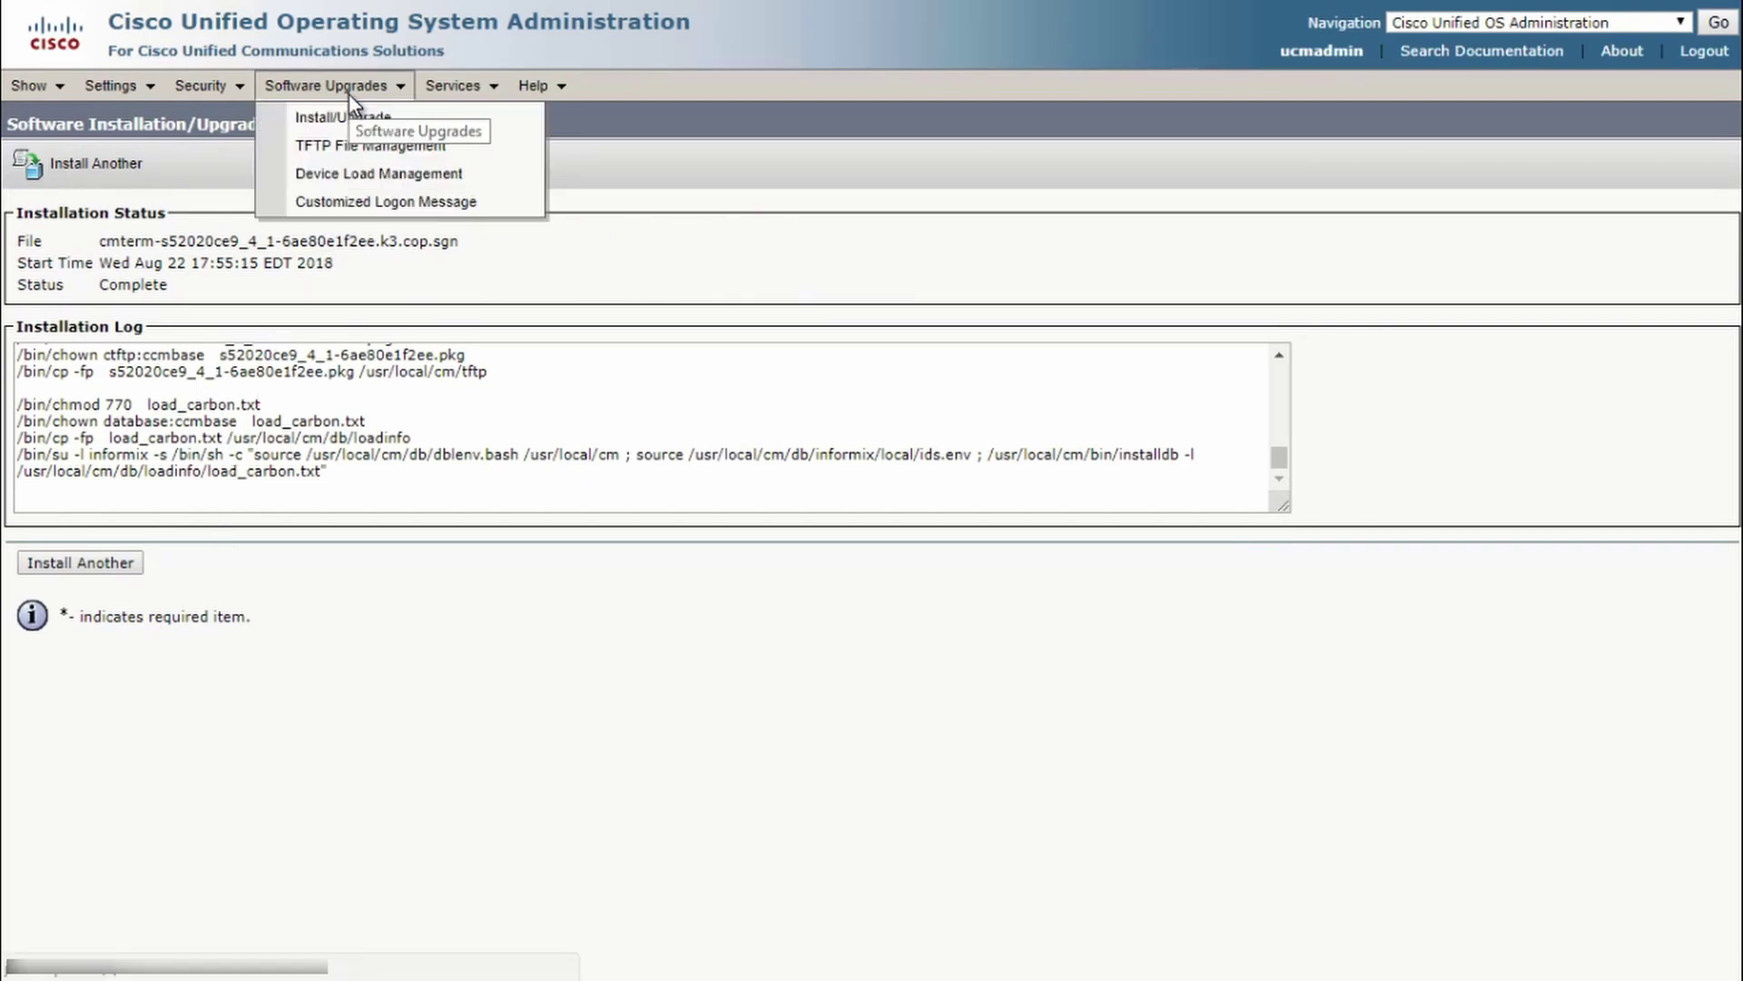
{"action": "left_click", "coordinate": [374, 146]}
{"action": "left_click", "coordinate": [456, 256]}
{"action": "type", "text": "9"}
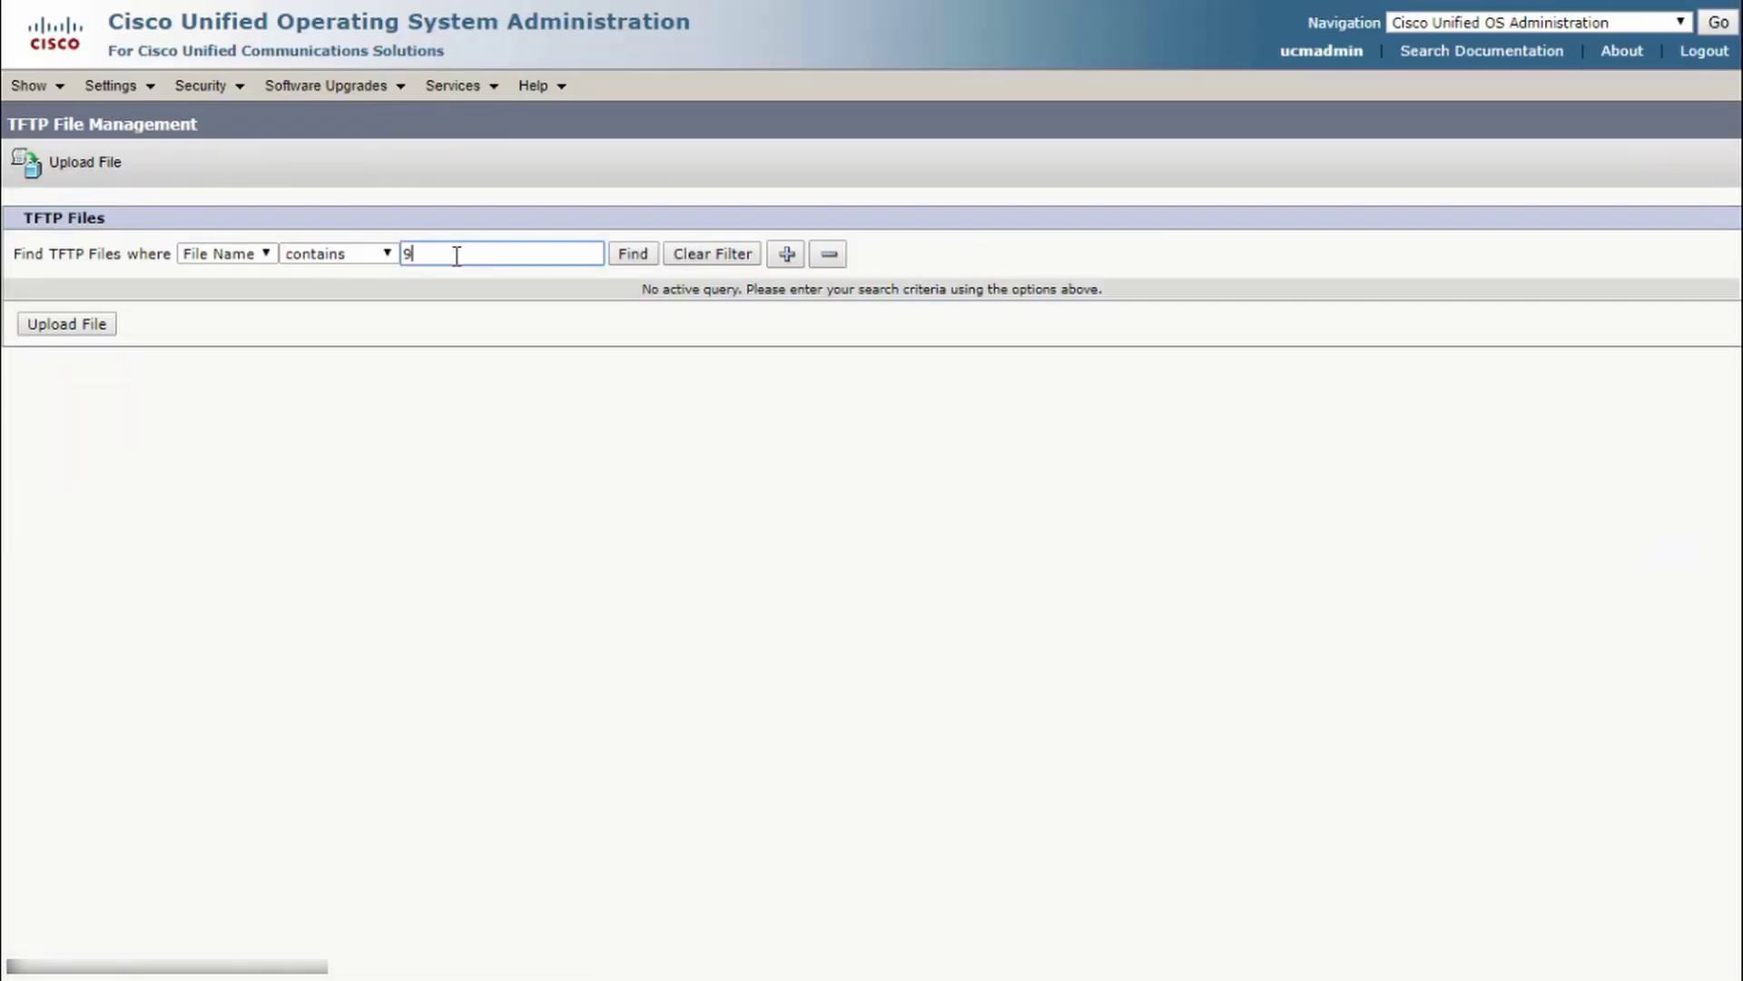
{"action": "type", "text": "_"}
{"action": "key", "text": "Return"}
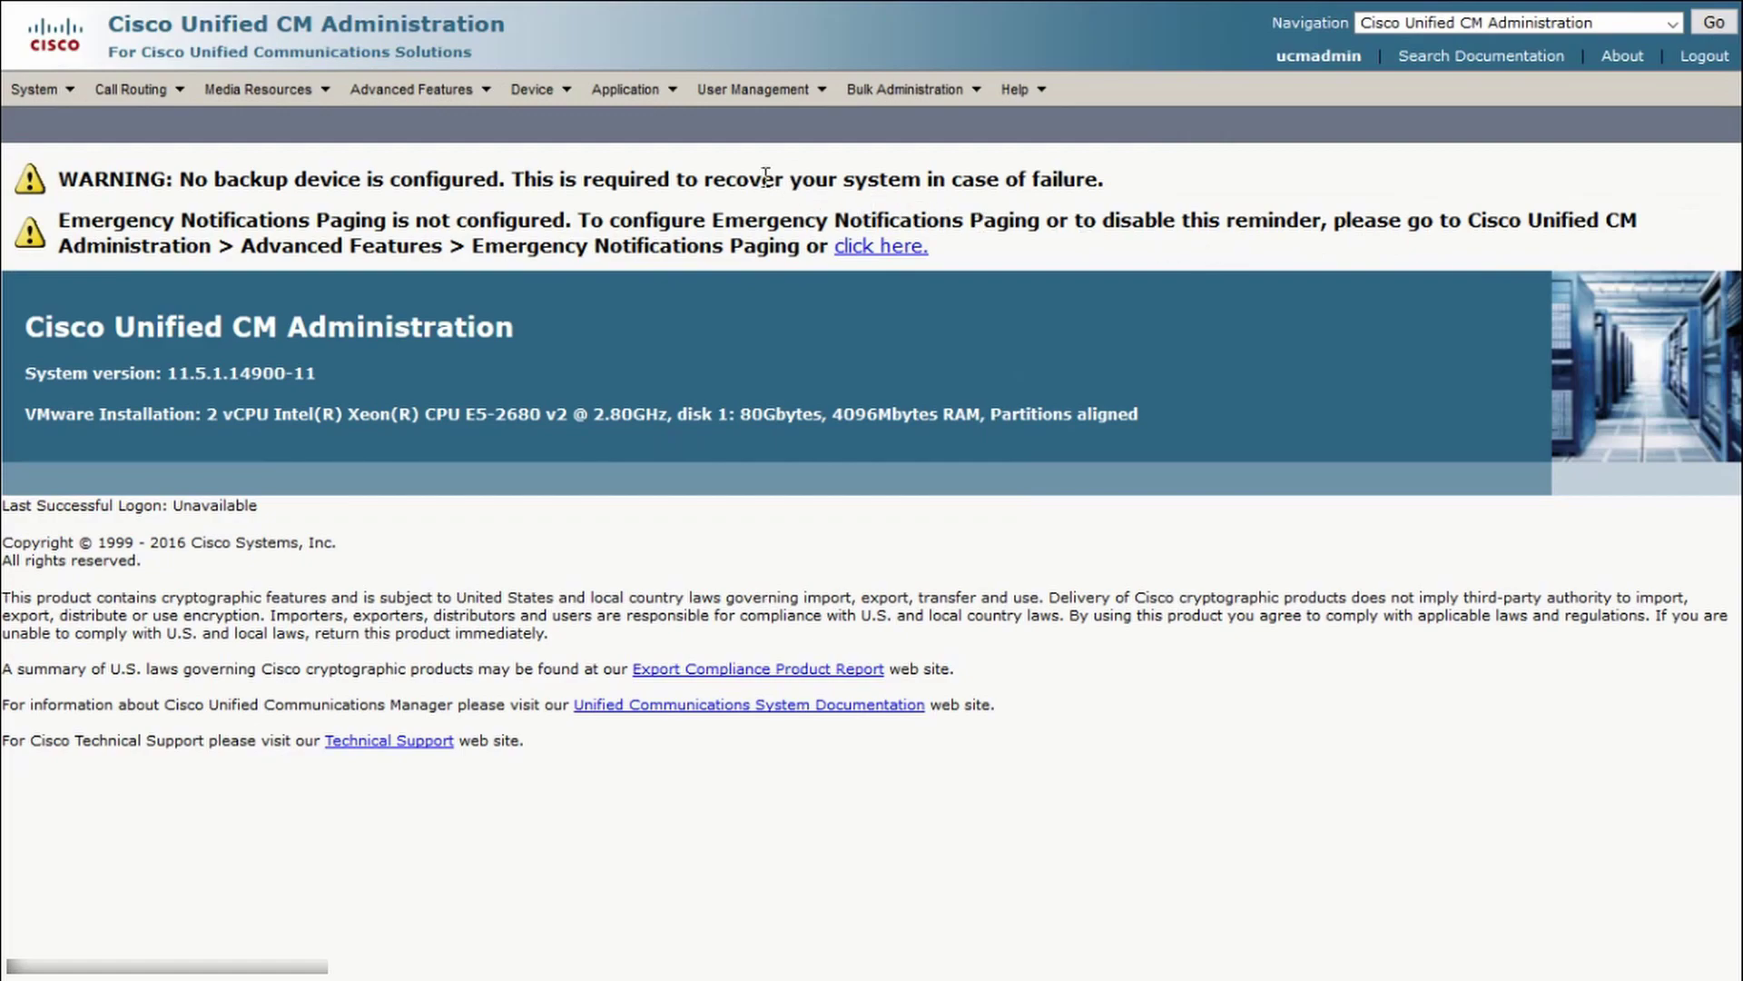
Find 'sx80' on the Device Defaults page to confirm its s52020ce9_4_1 load.
{"action": "mouse_move", "coordinate": [556, 109]}
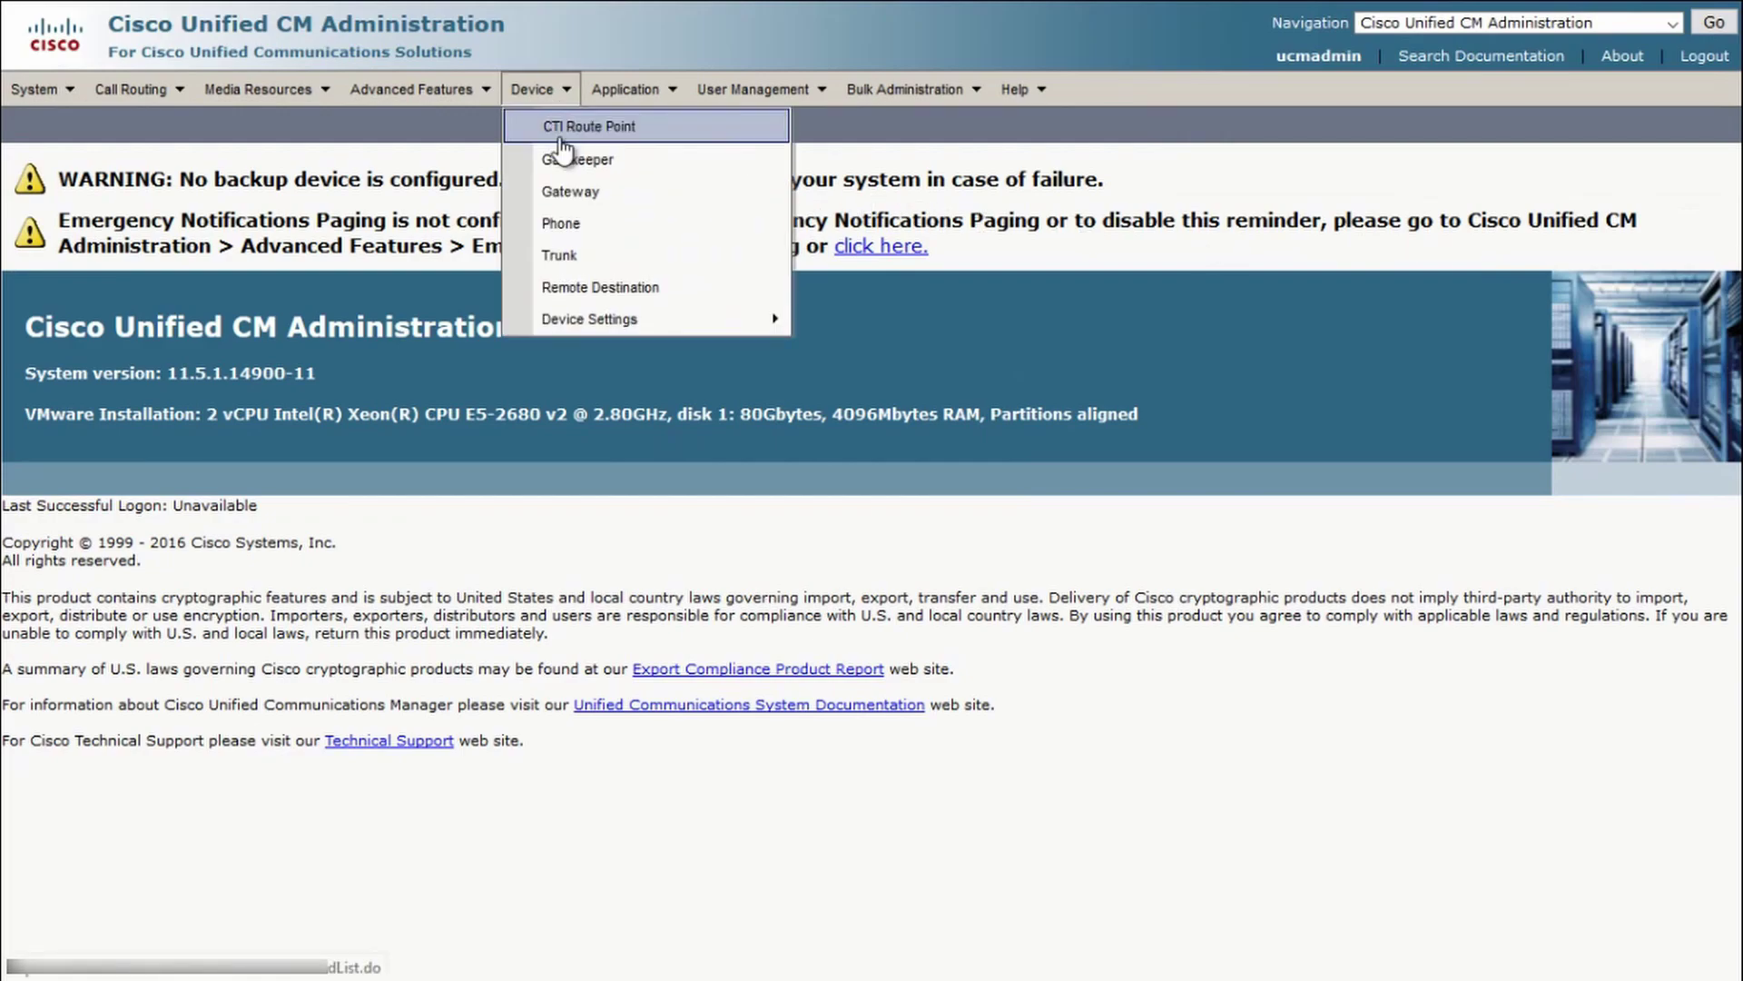
{"action": "mouse_move", "coordinate": [730, 315]}
{"action": "left_click", "coordinate": [877, 324]}
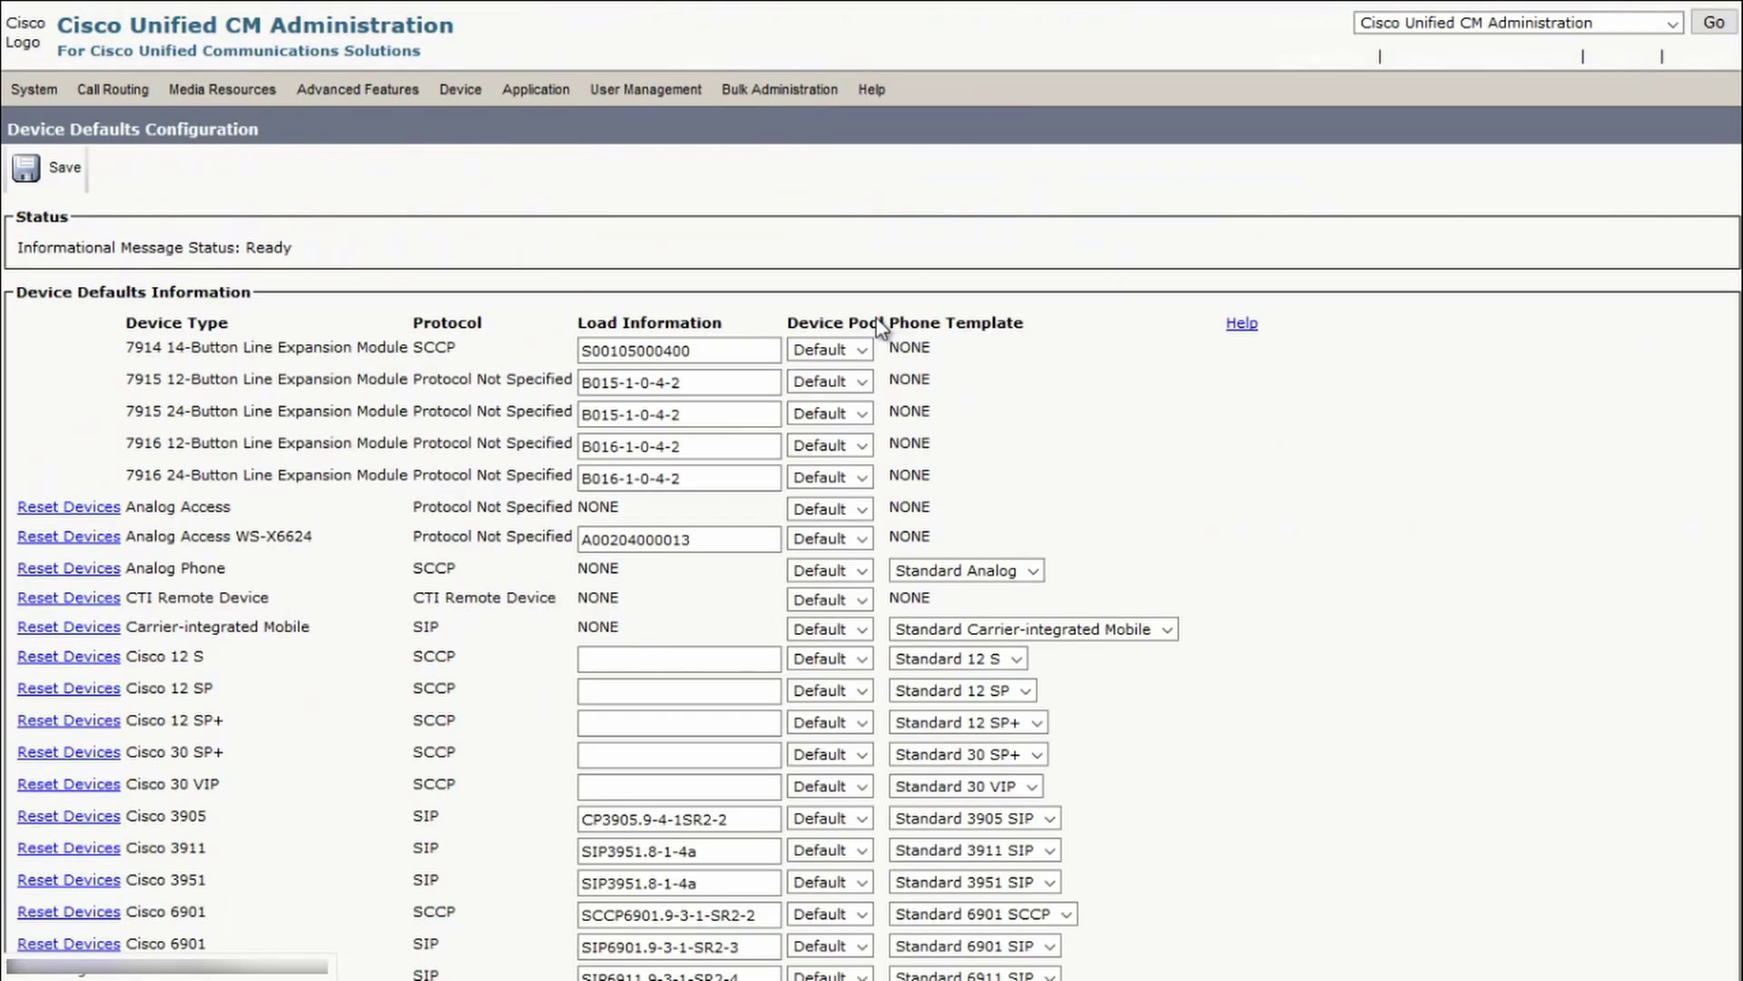
{"action": "key", "text": "ctrl+f"}
{"action": "type", "text": "sx80"}
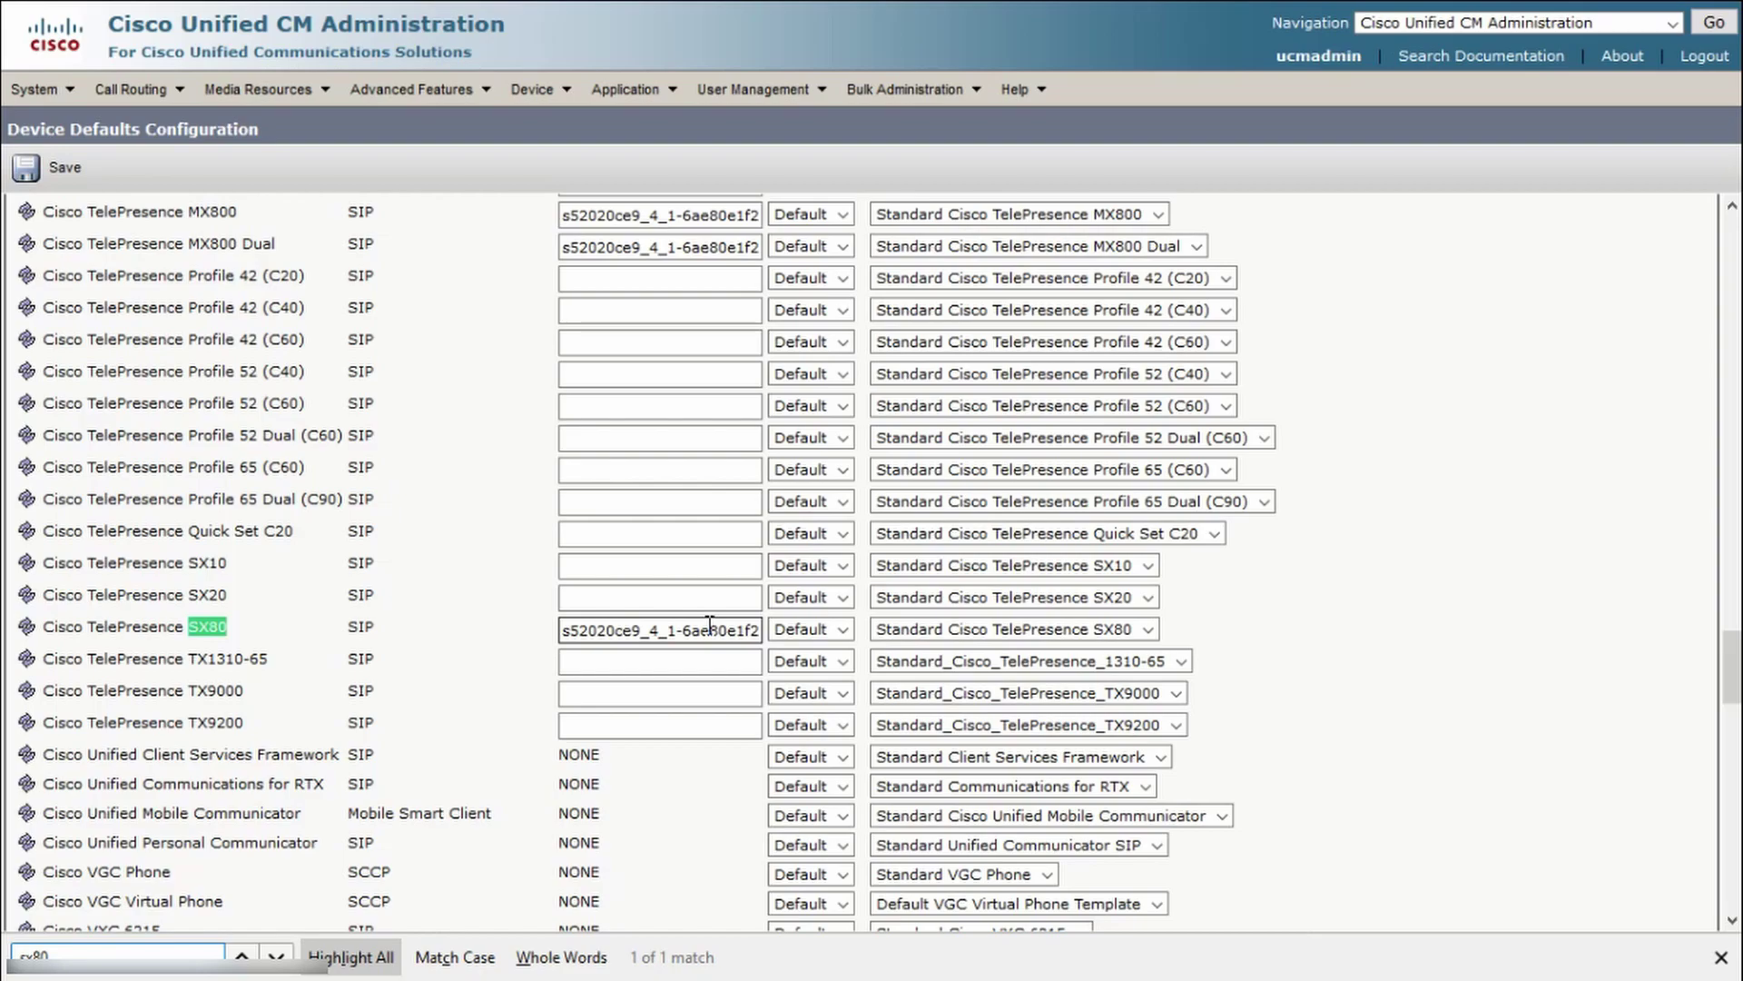
{"action": "key", "text": "Escape"}
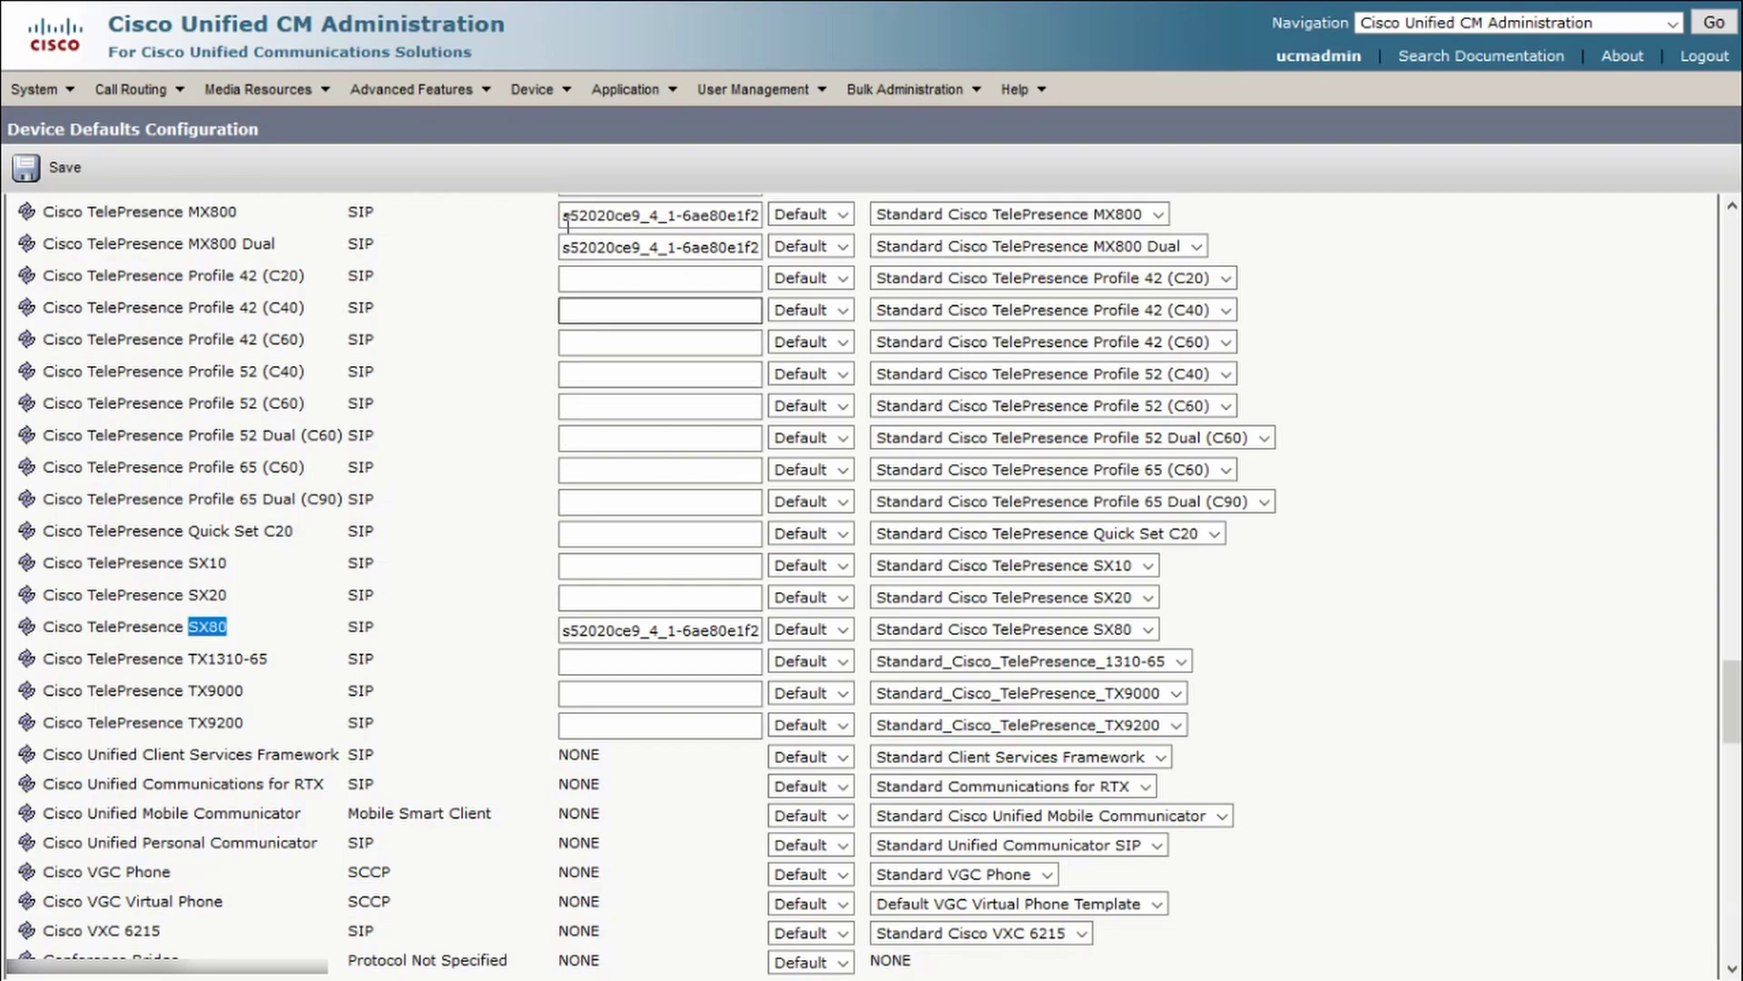
{"action": "left_click", "coordinate": [536, 89]}
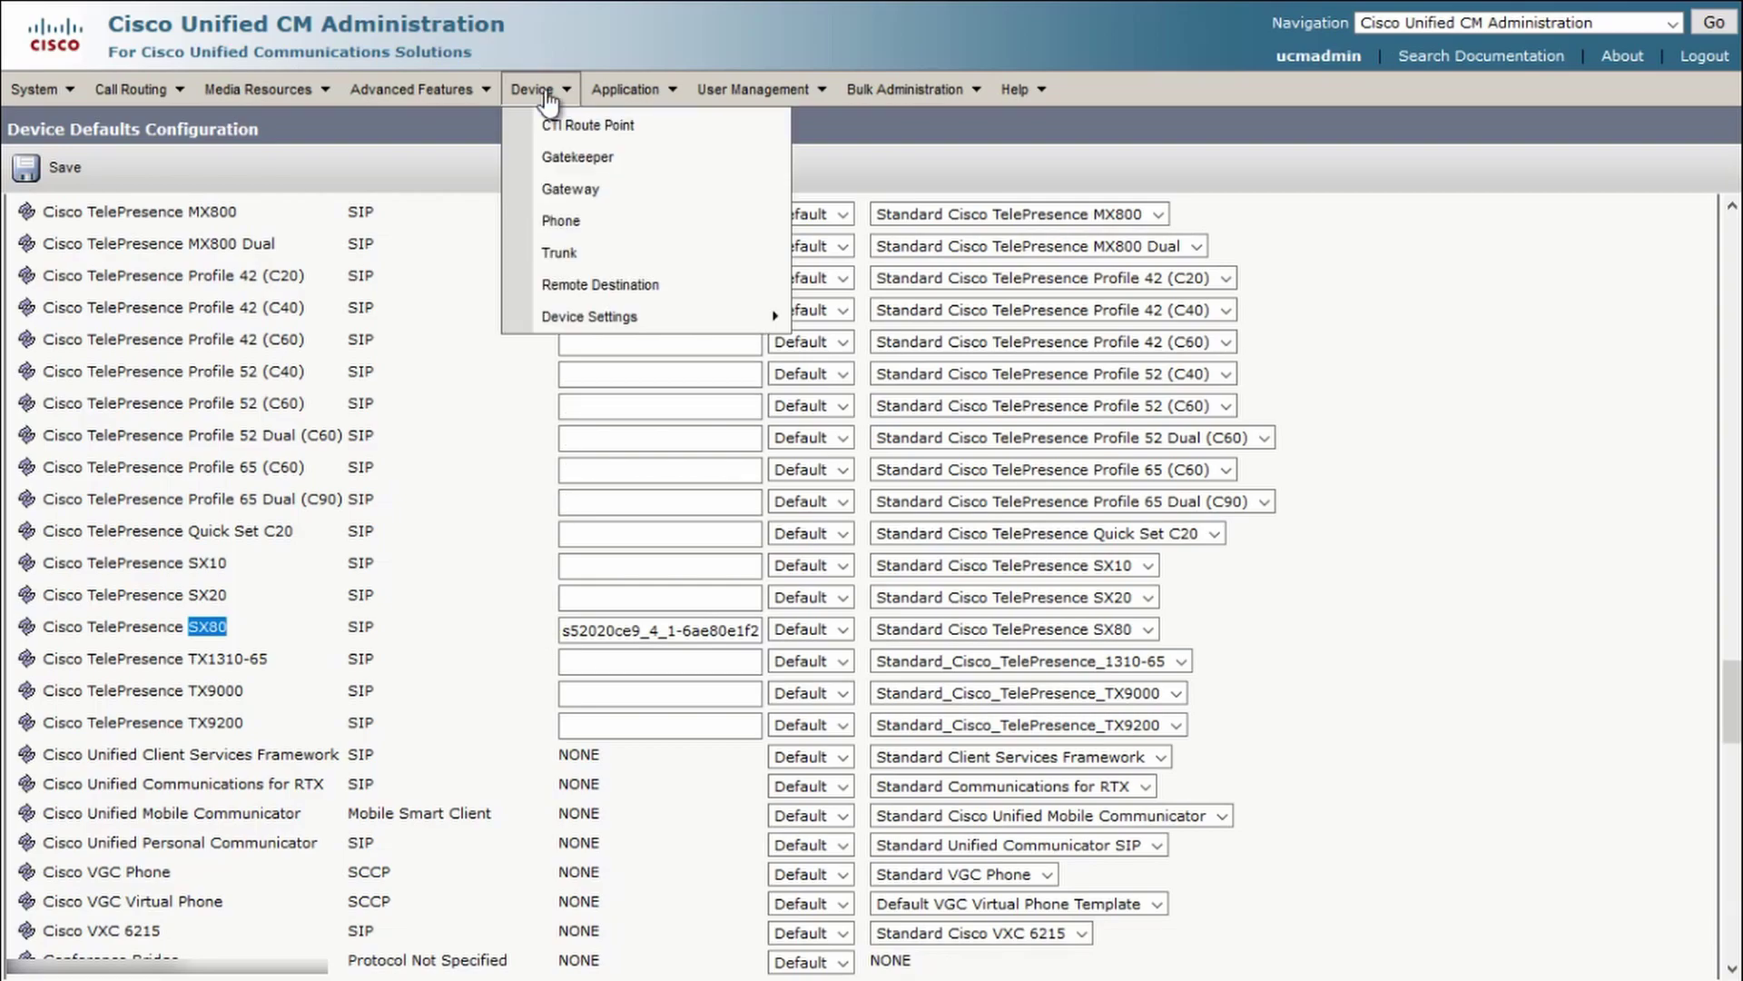
Find the SX80 in the phone list with a 'contains' search and open its configuration.
{"action": "left_click", "coordinate": [558, 221]}
{"action": "left_click", "coordinate": [518, 374]}
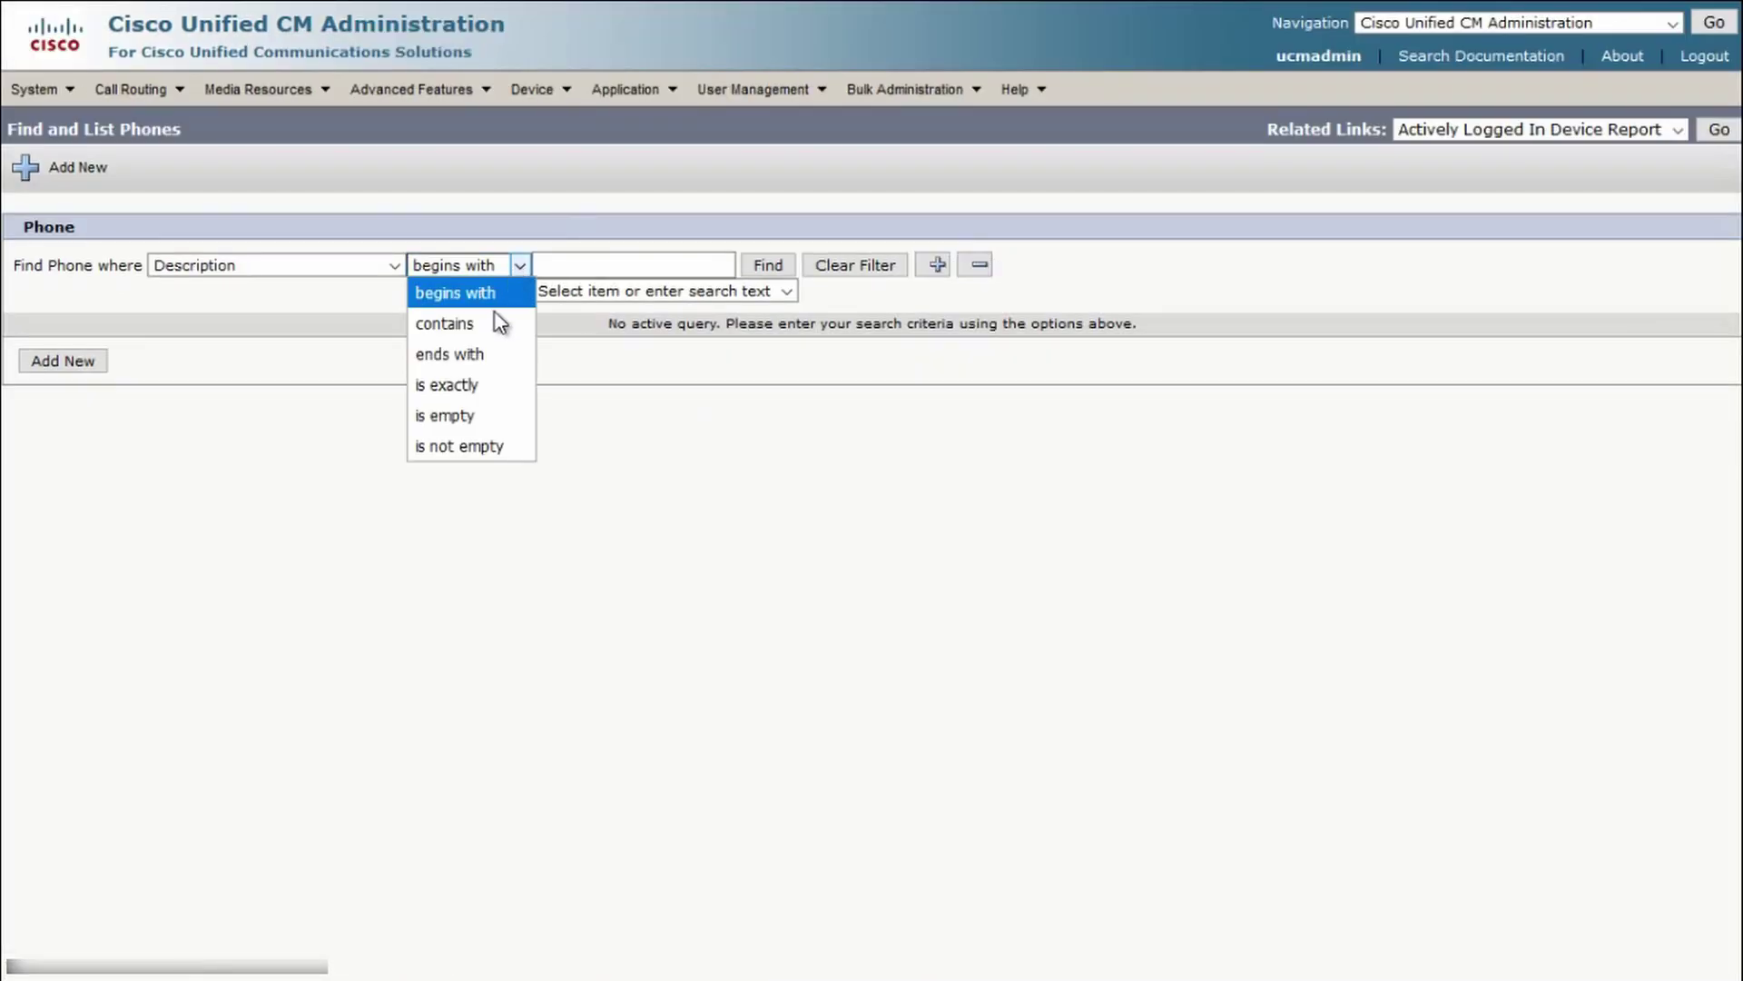
{"action": "left_click", "coordinate": [498, 327]}
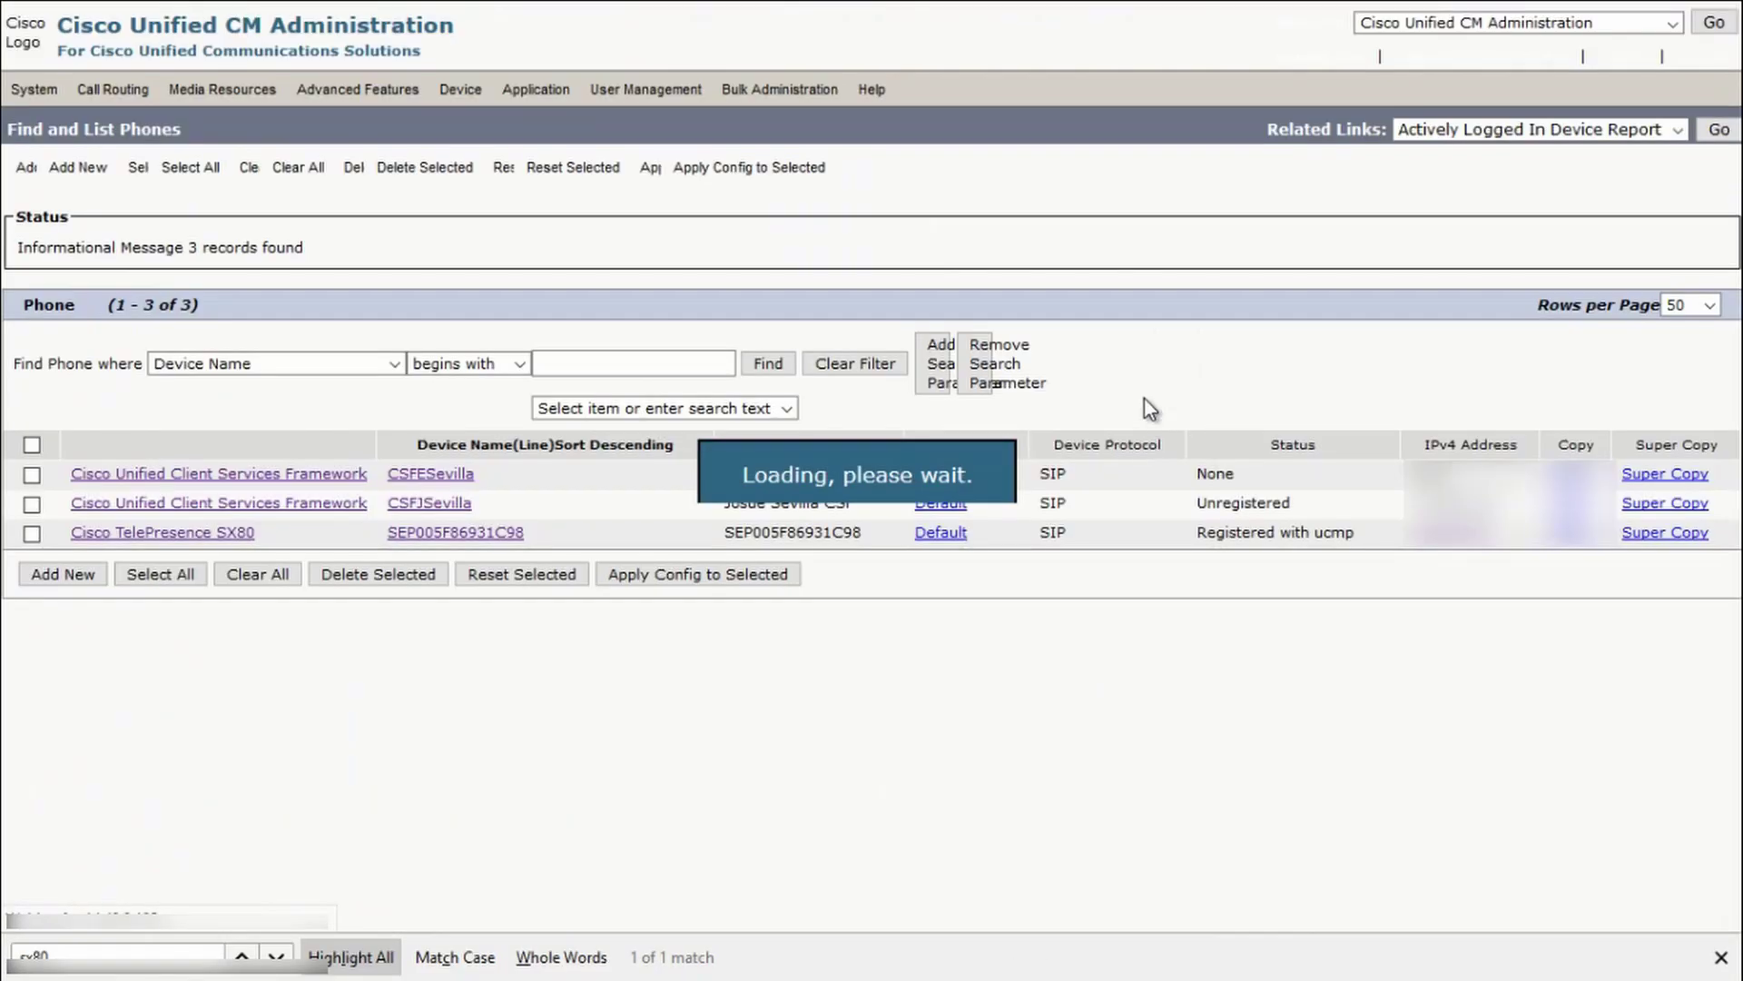
{"action": "left_click", "coordinate": [377, 510]}
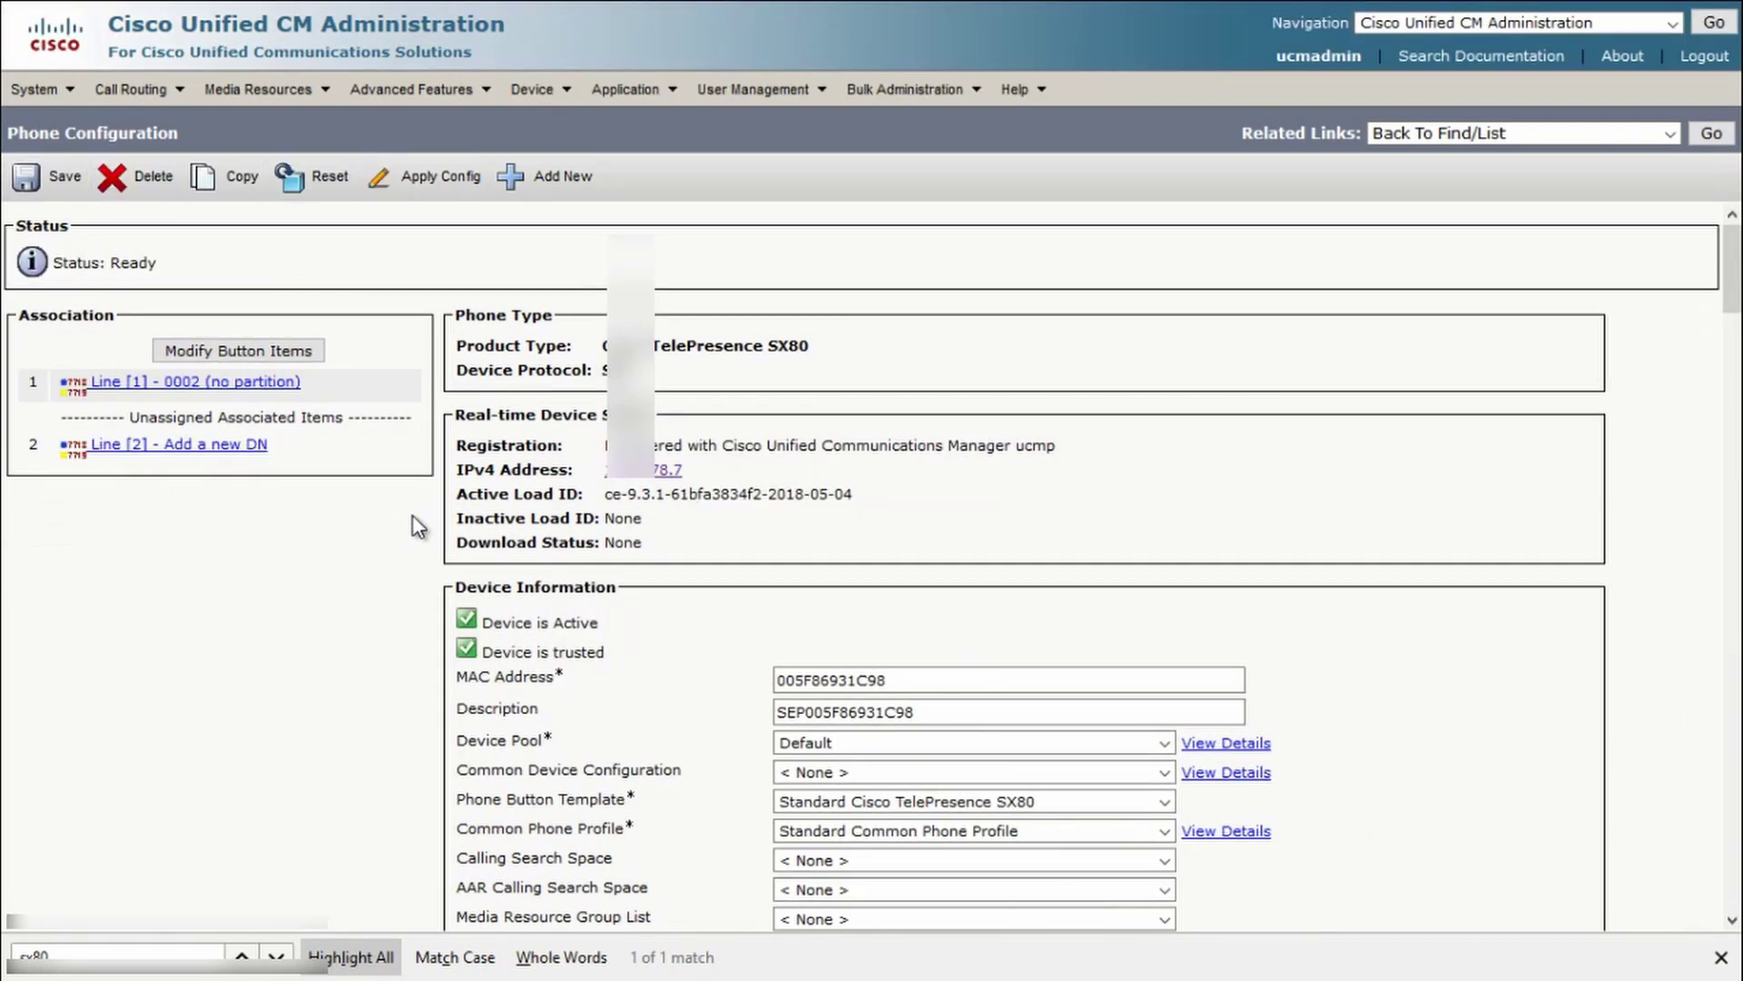
Replace the Phone Load Name with s52020ce9_4_1-6ae80e1f2ee.pkg and save the phone.
{"action": "key", "text": "Escape"}
{"action": "scroll", "coordinate": [563, 490], "scroll_direction": "down", "scroll_amount": 5}
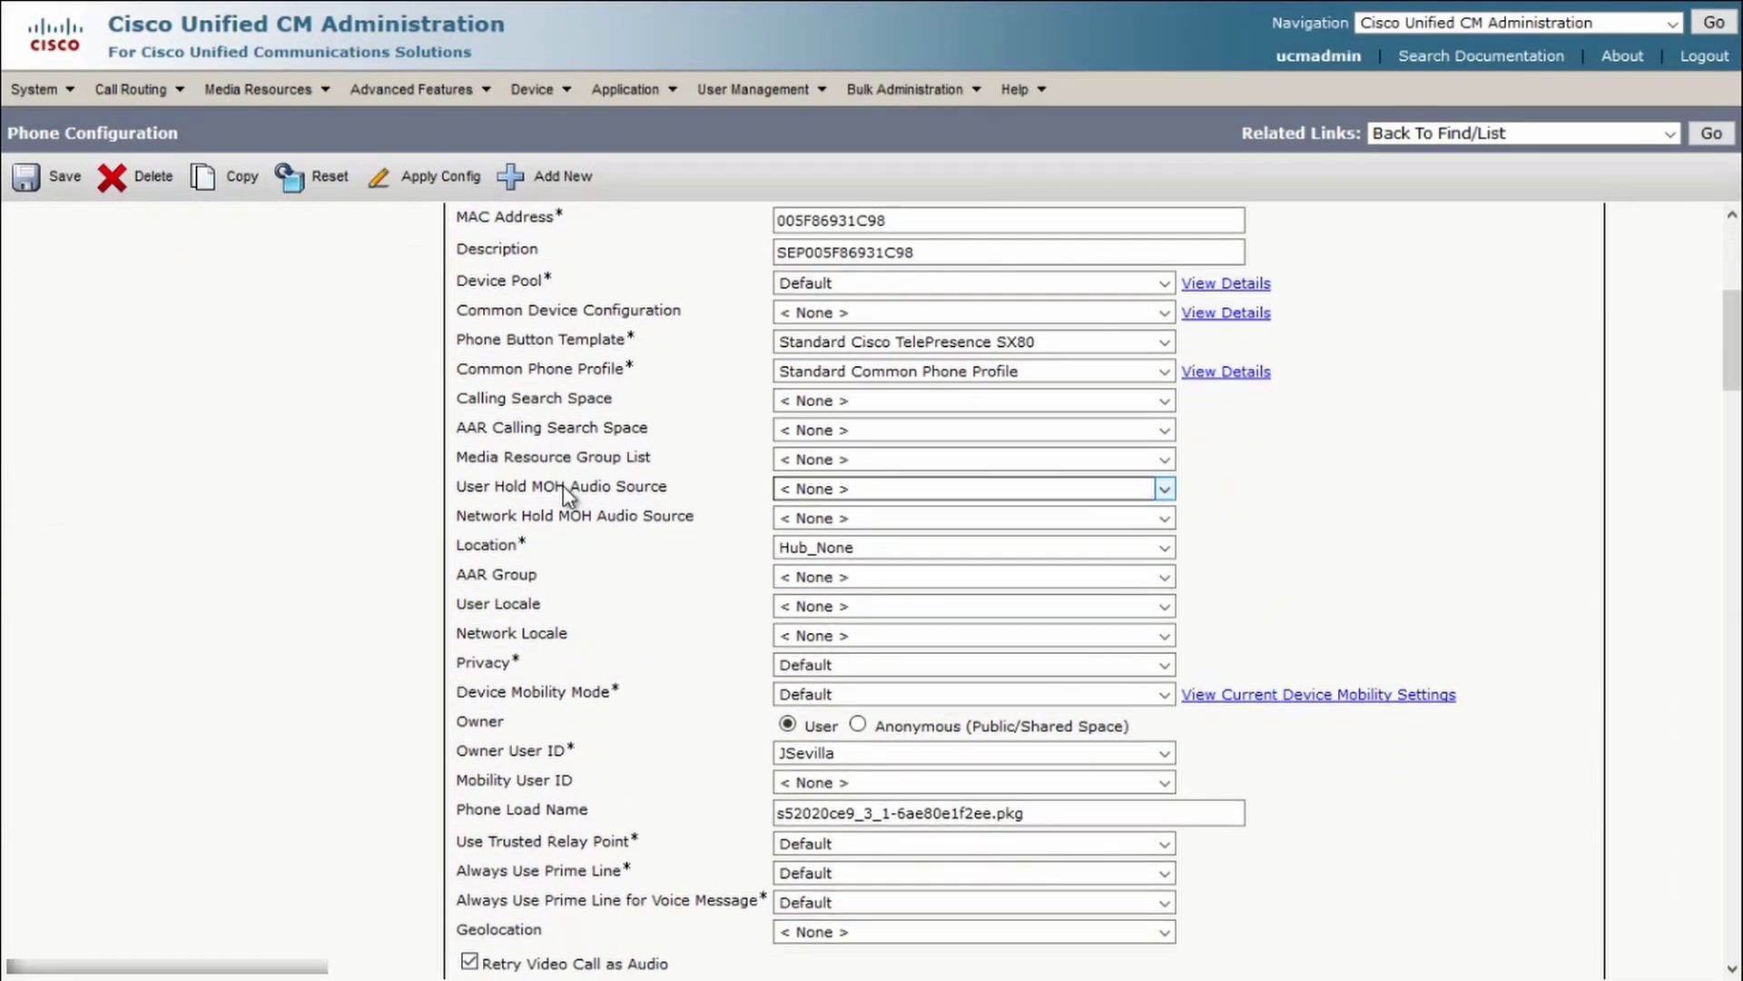
{"action": "left_click_drag", "start_coordinate": [1004, 813], "coordinate": [736, 814]}
{"action": "type", "text": "s52020ce9_4_1-6ae80e1f2ee.pkg"}
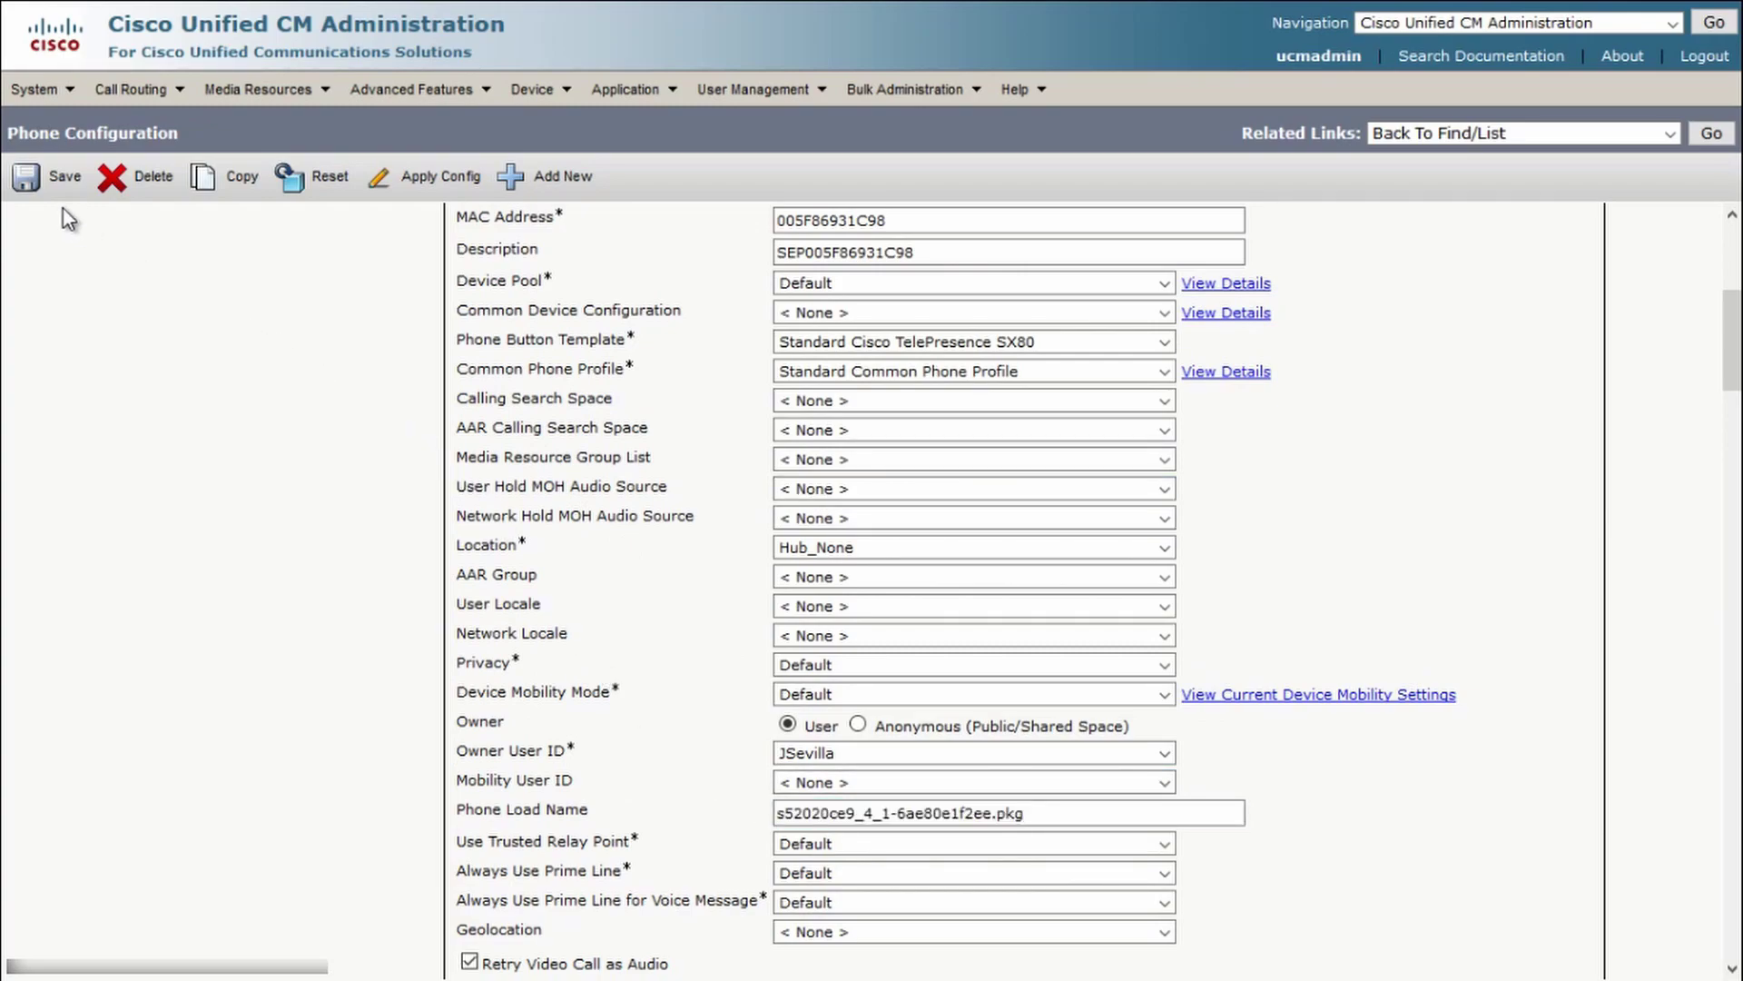
{"action": "left_click", "coordinate": [47, 178]}
Acknowledge the reminder and apply the new configuration to the SX80.
{"action": "left_click", "coordinate": [1026, 408]}
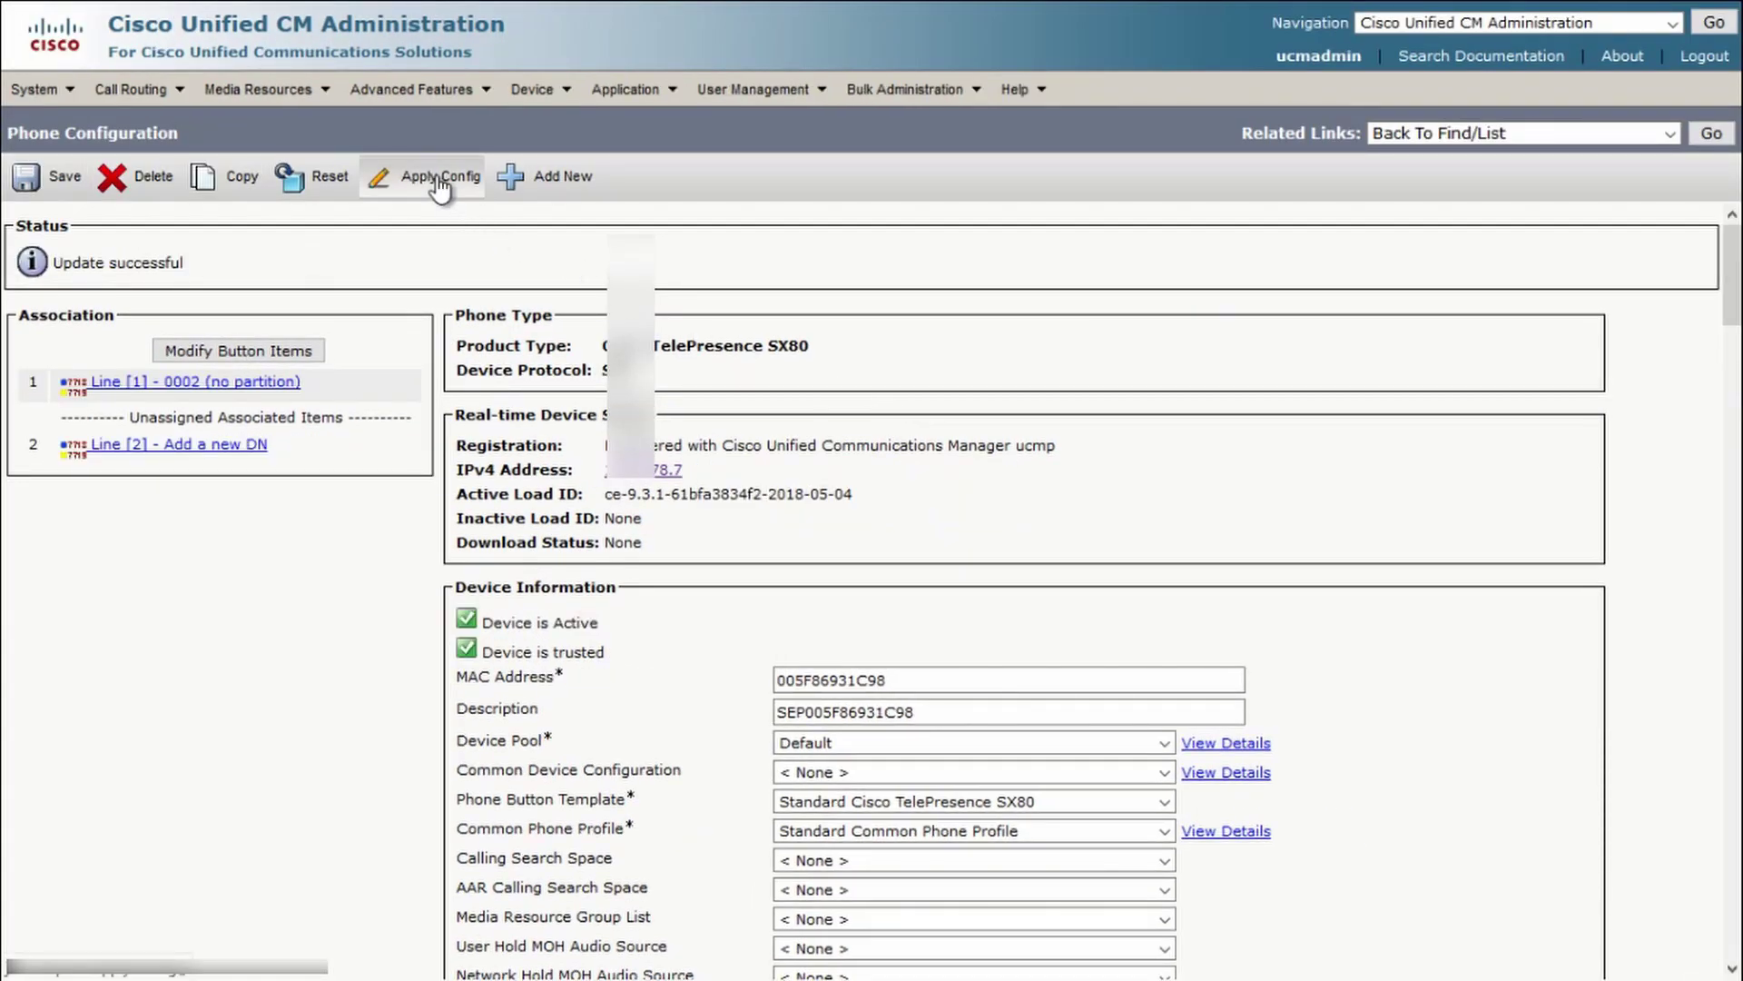
{"action": "left_click", "coordinate": [439, 178]}
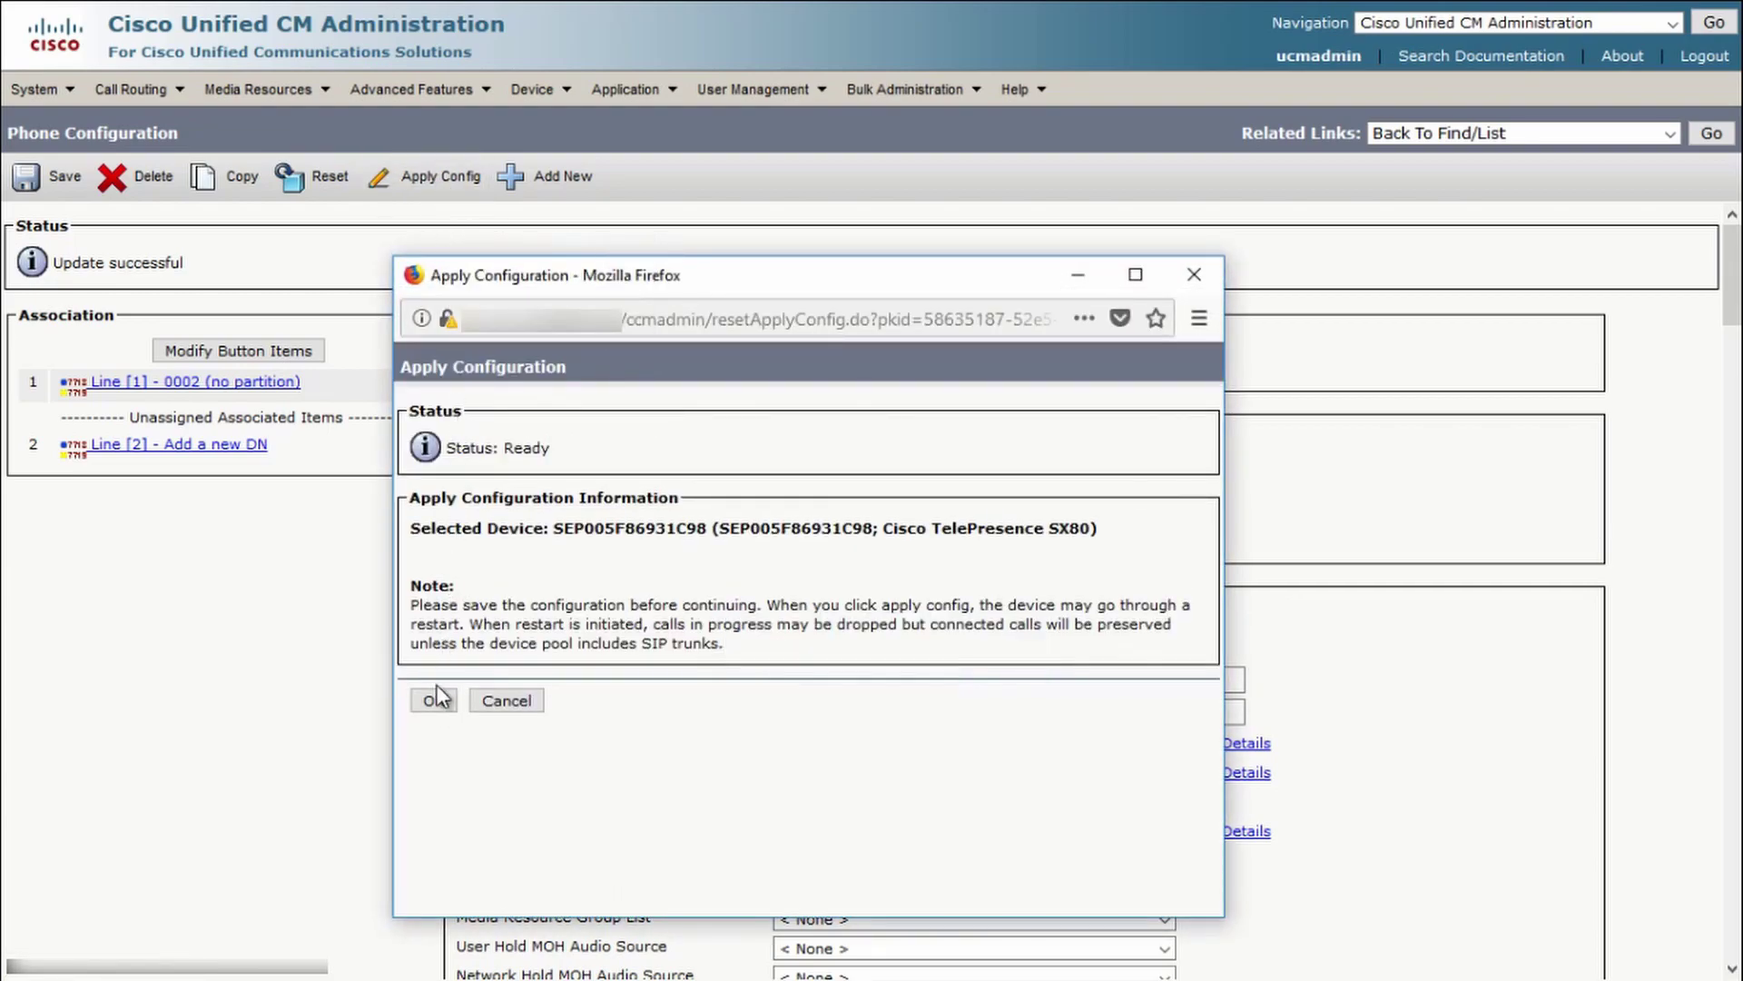
{"action": "left_click", "coordinate": [434, 700]}
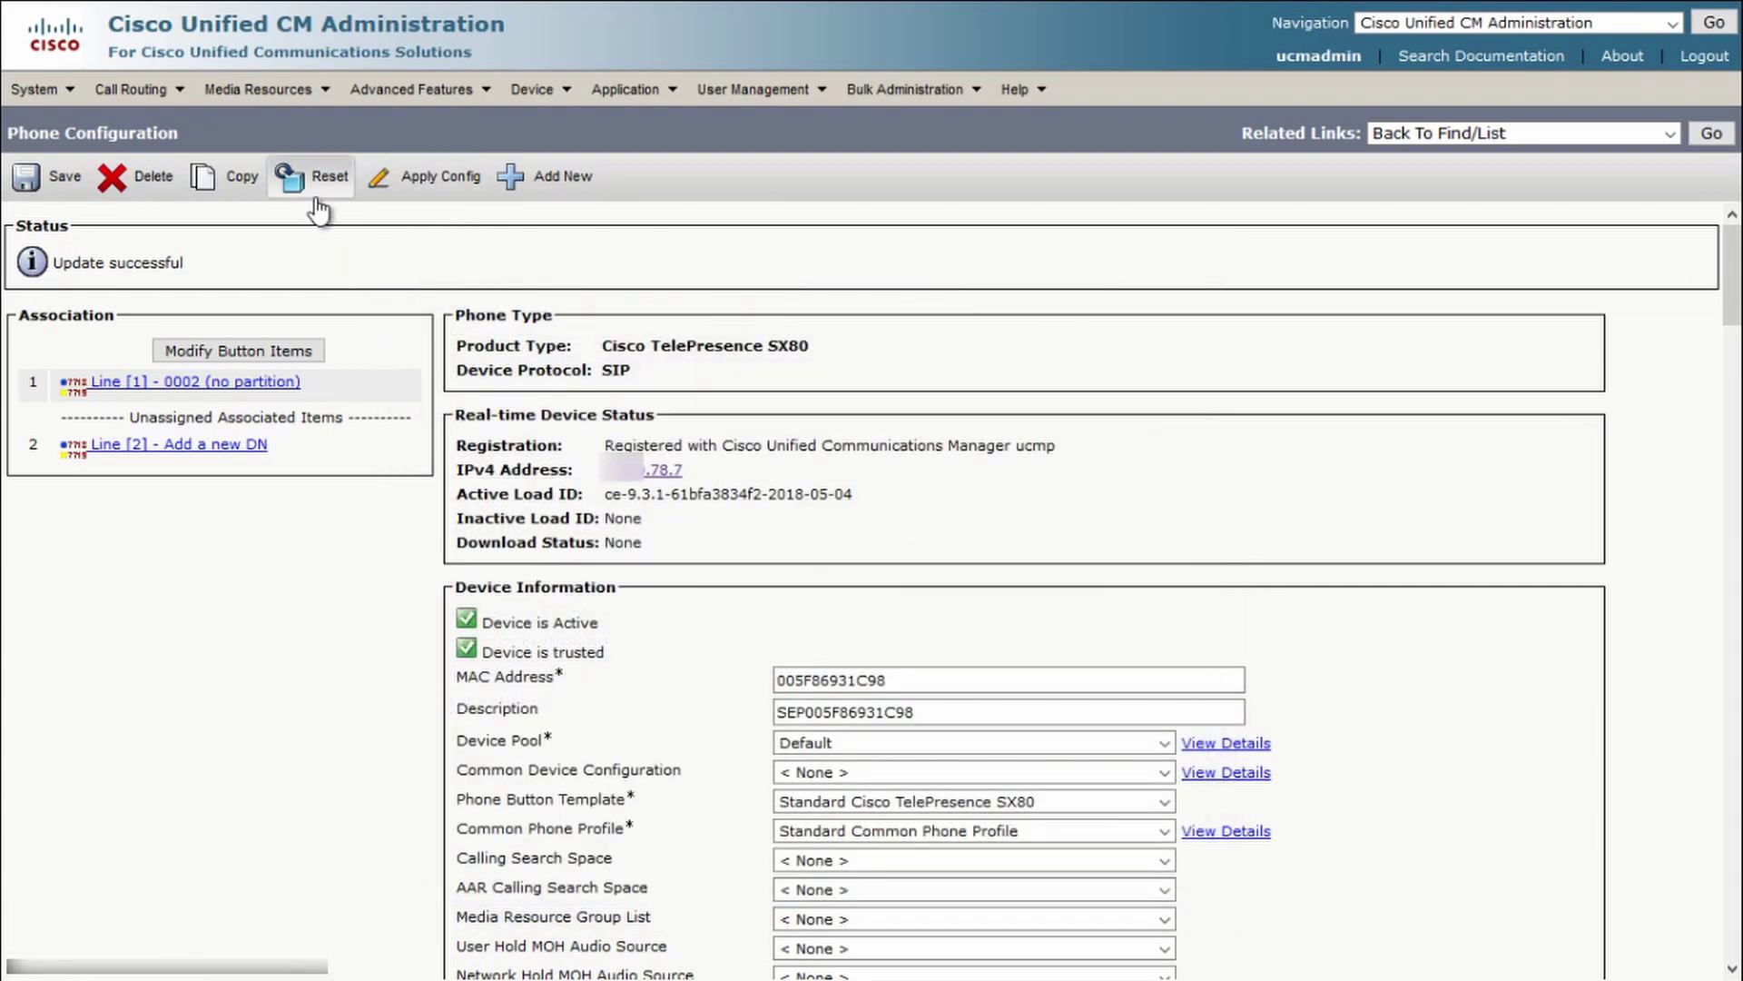
Reset and restart the SX80, then reopen it to check Active Load ID ce-9.4.1-6ae80e1f2ee-2018-08-14.
{"action": "left_click", "coordinate": [312, 189]}
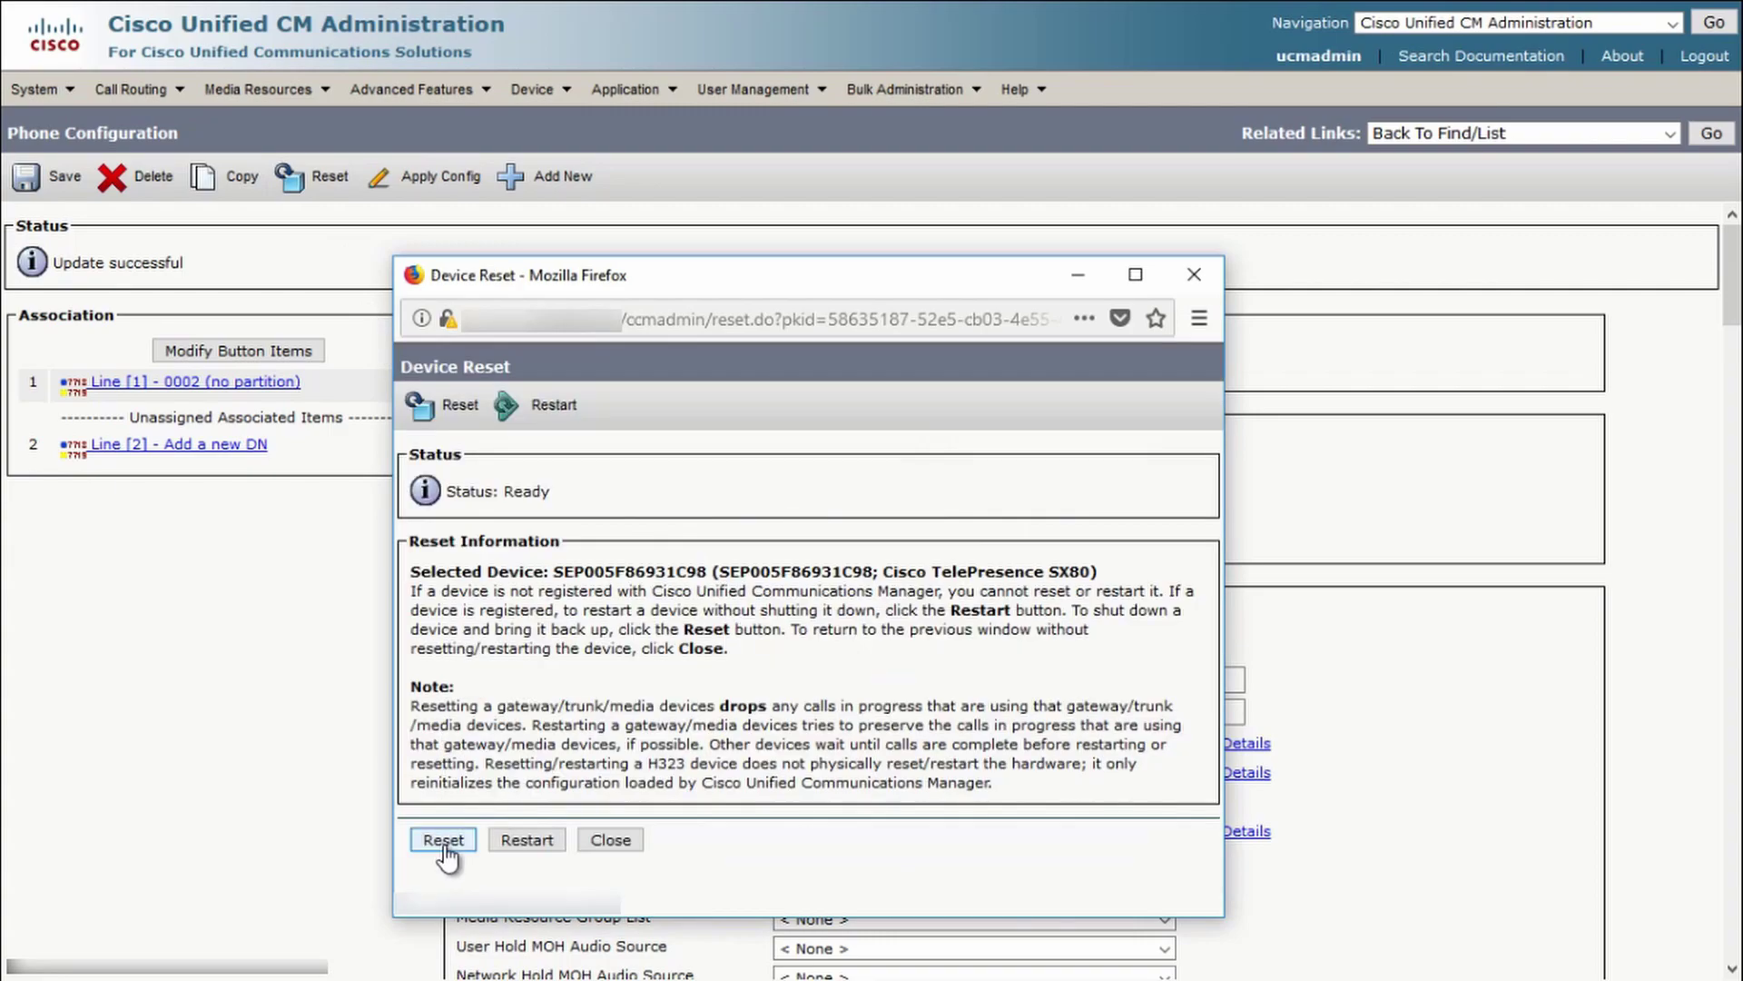
{"action": "left_click", "coordinate": [444, 840]}
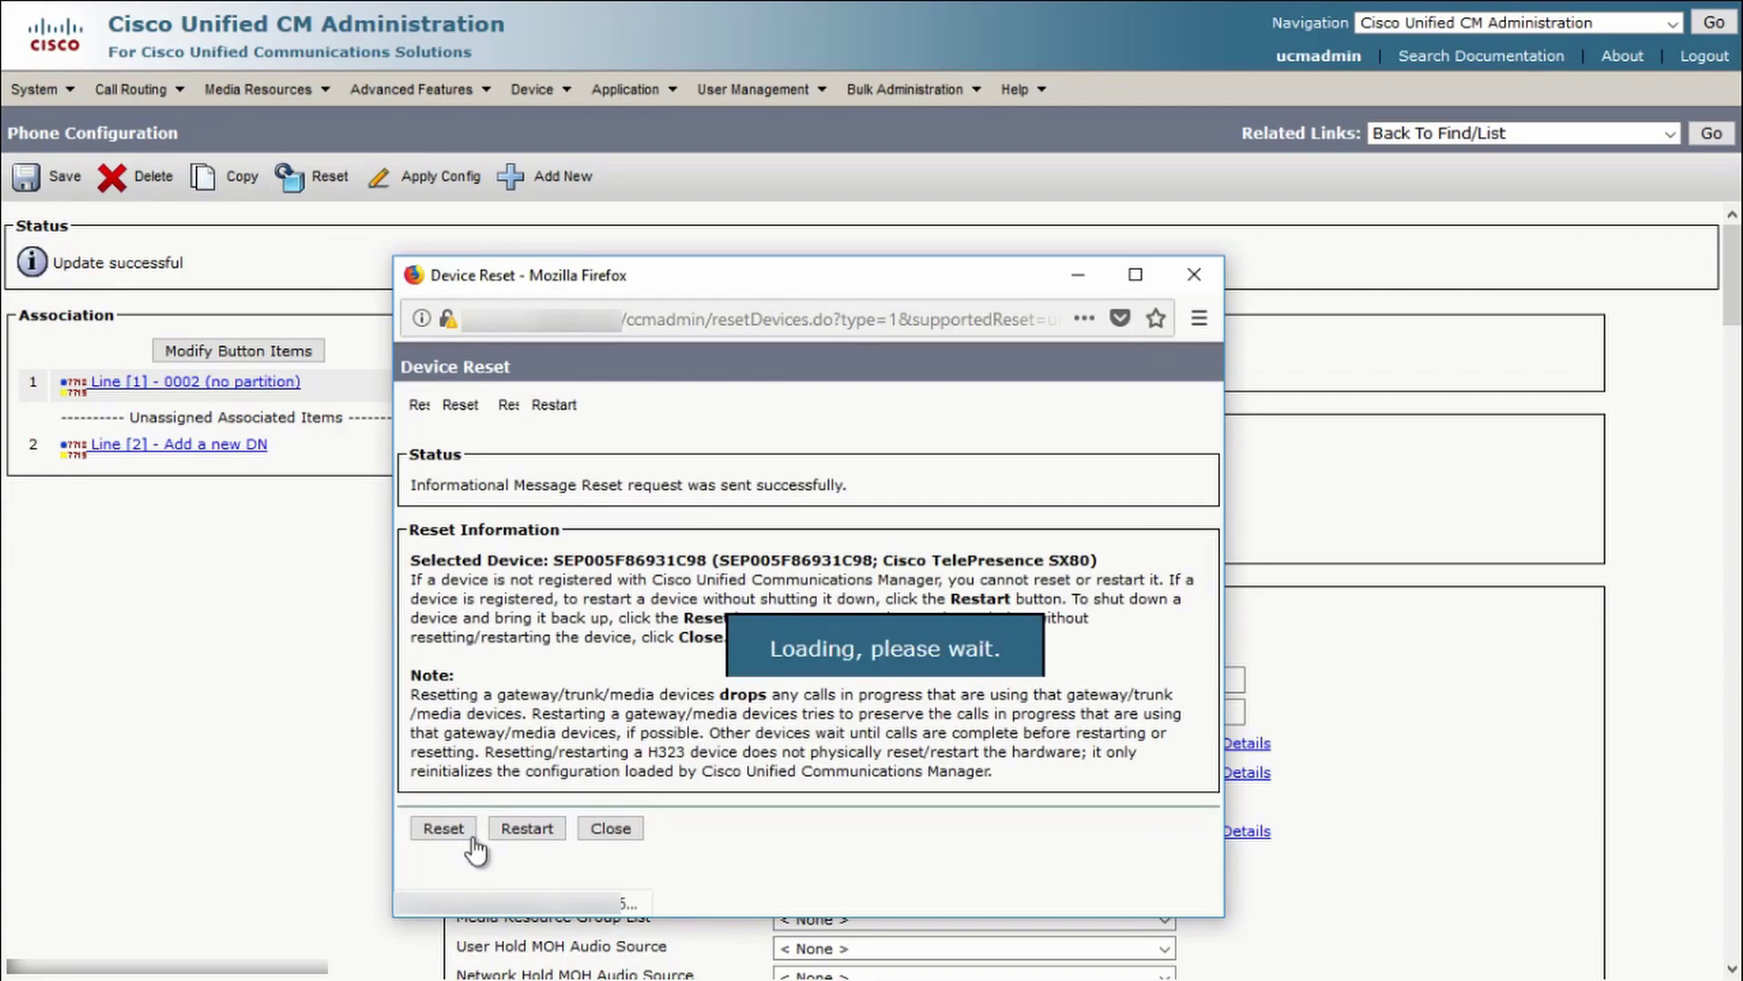
{"action": "left_click", "coordinate": [526, 829]}
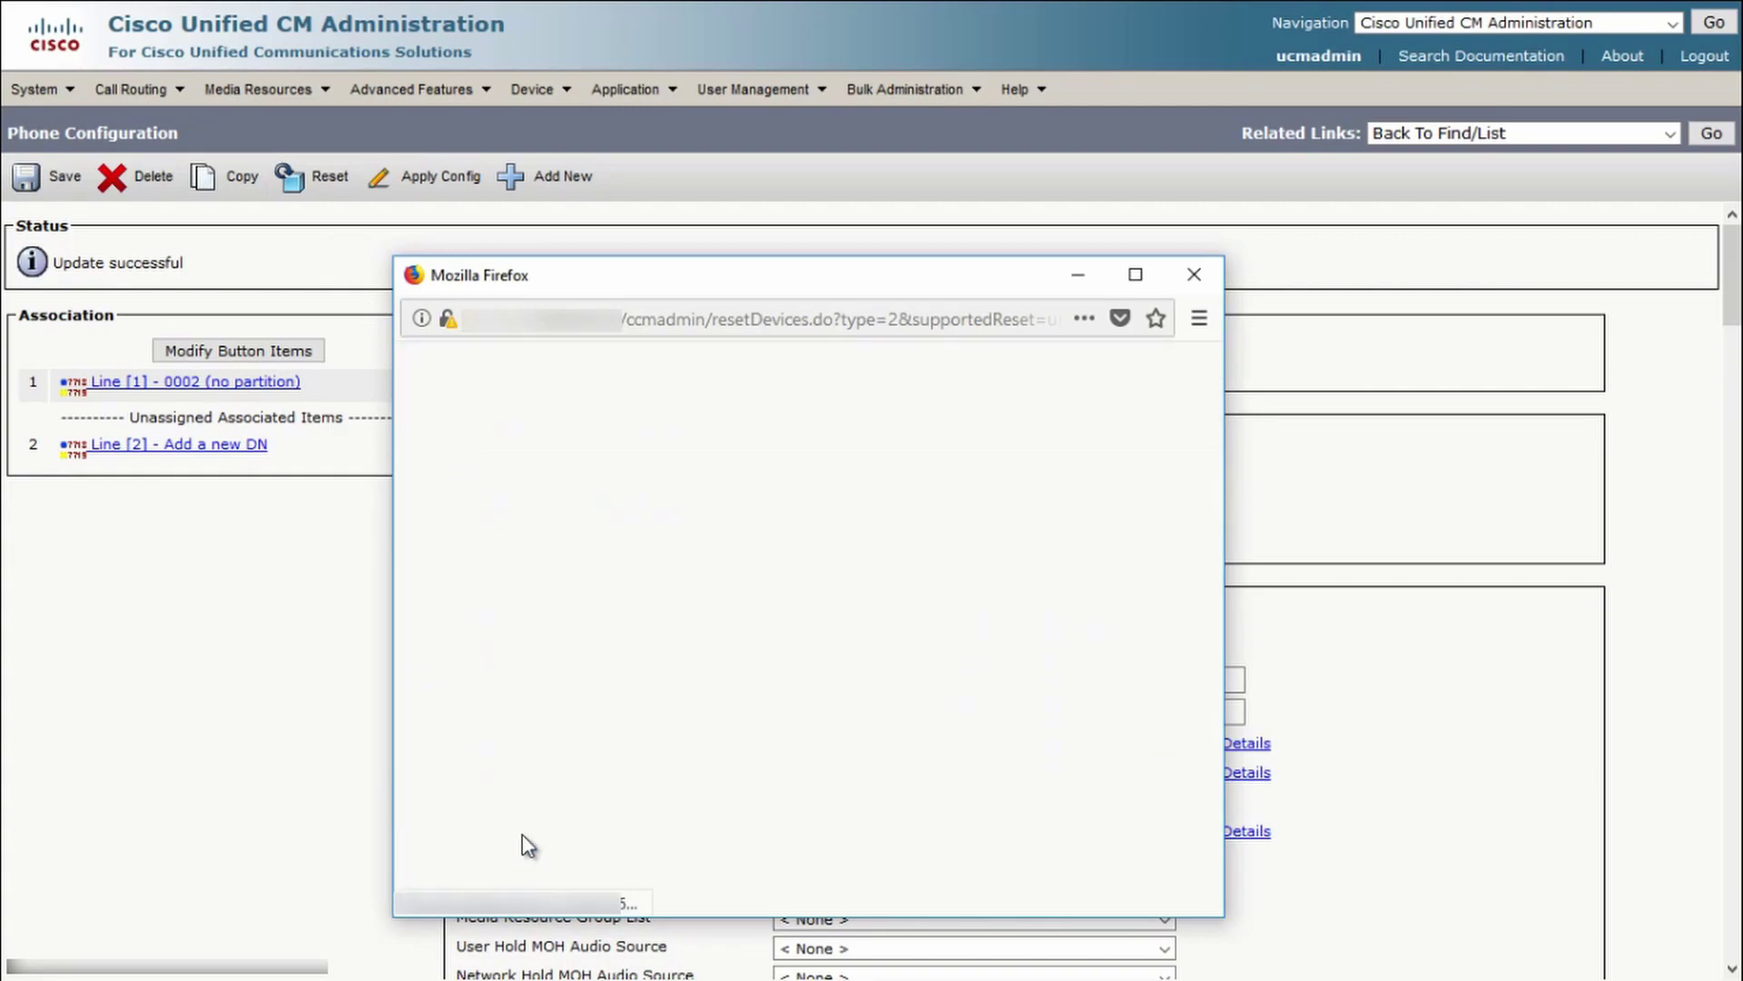
{"action": "left_click", "coordinate": [605, 831]}
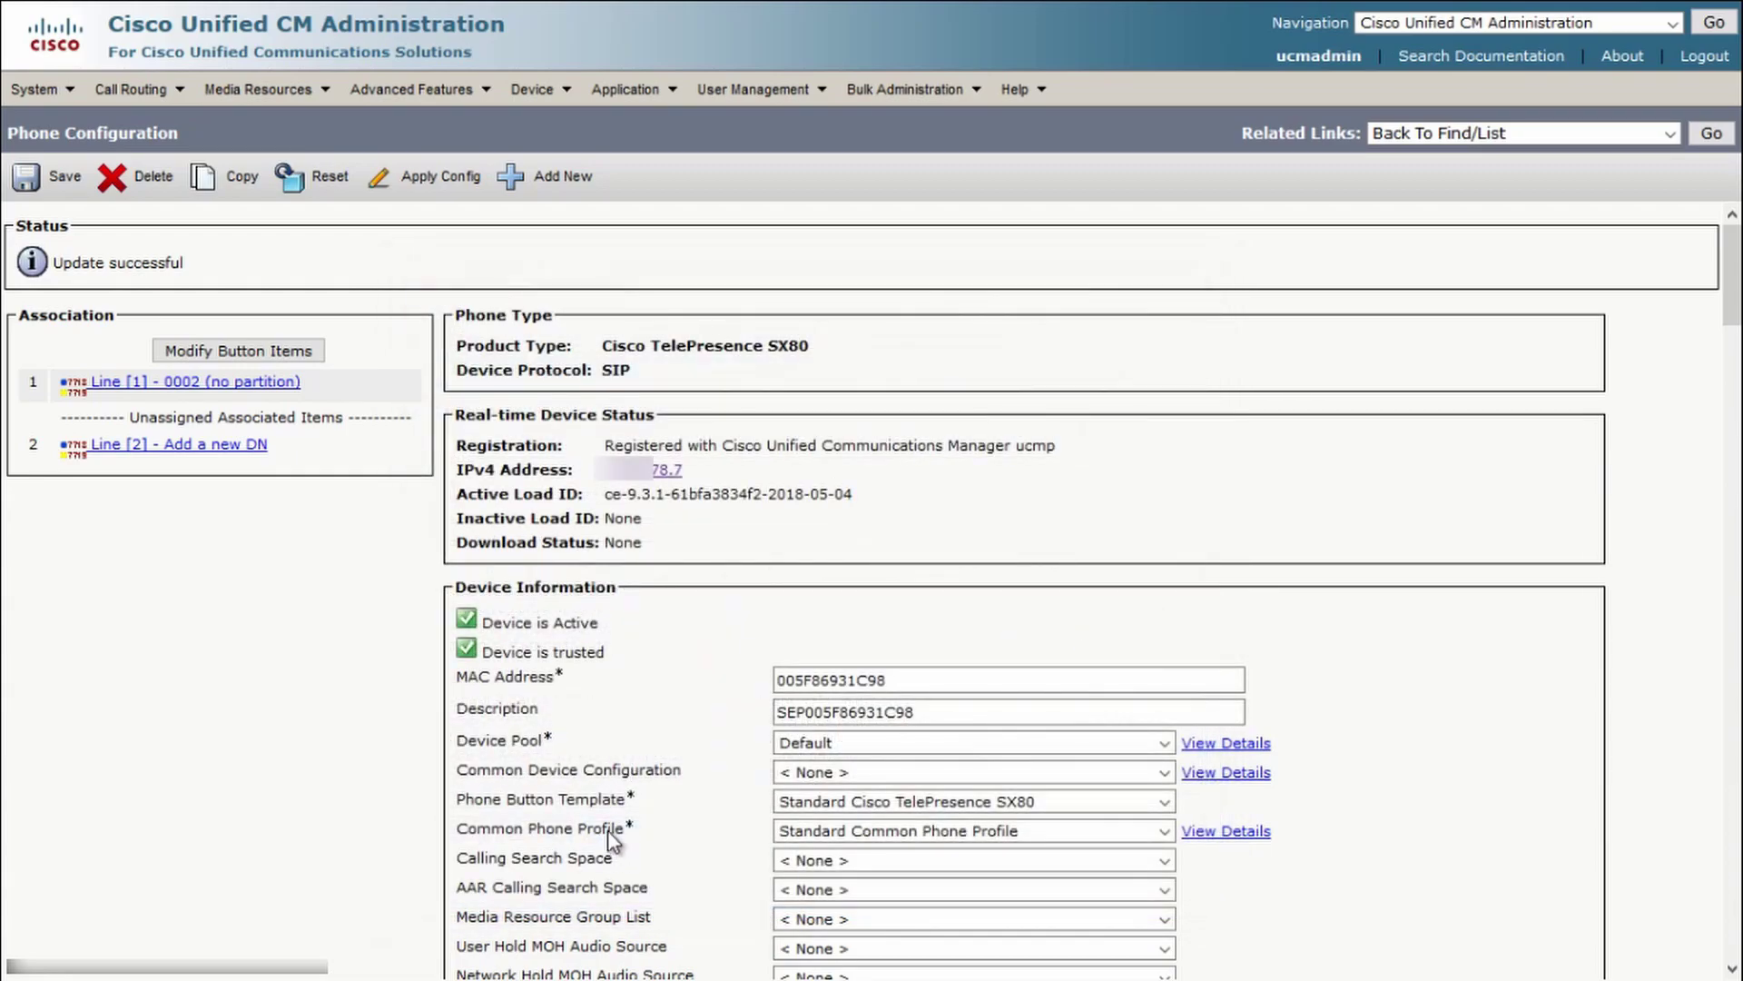
{"action": "left_click", "coordinate": [1709, 138]}
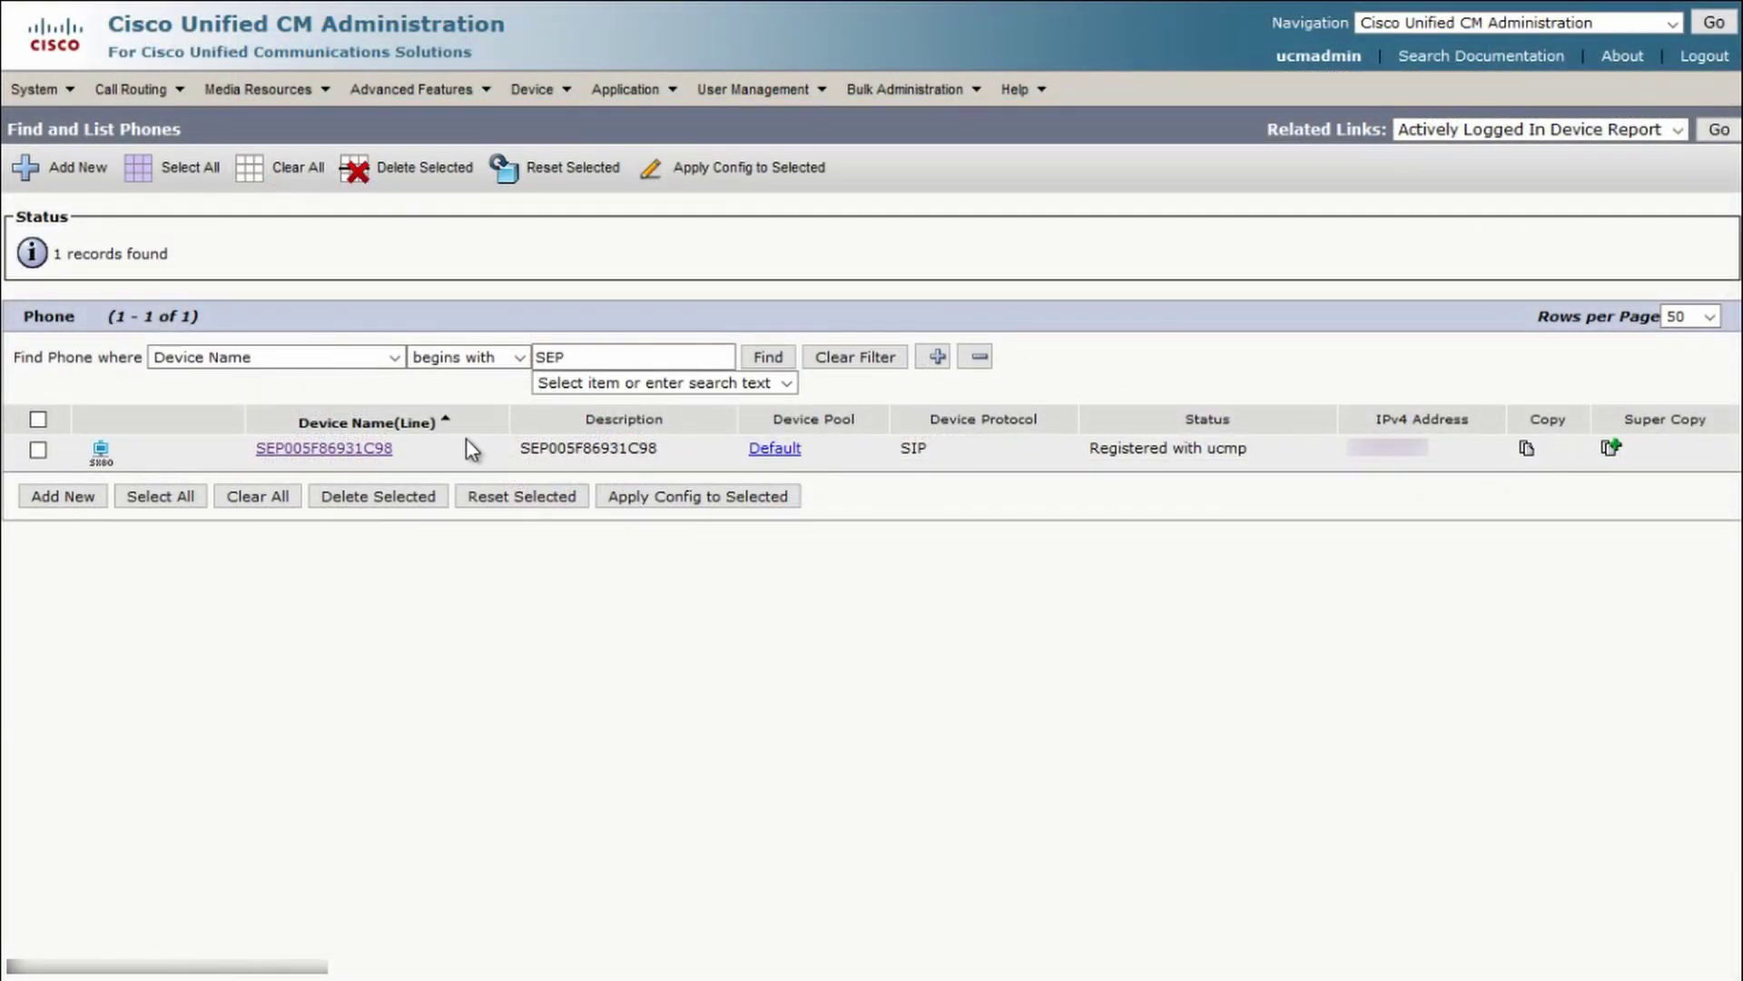
{"action": "left_click", "coordinate": [389, 452]}
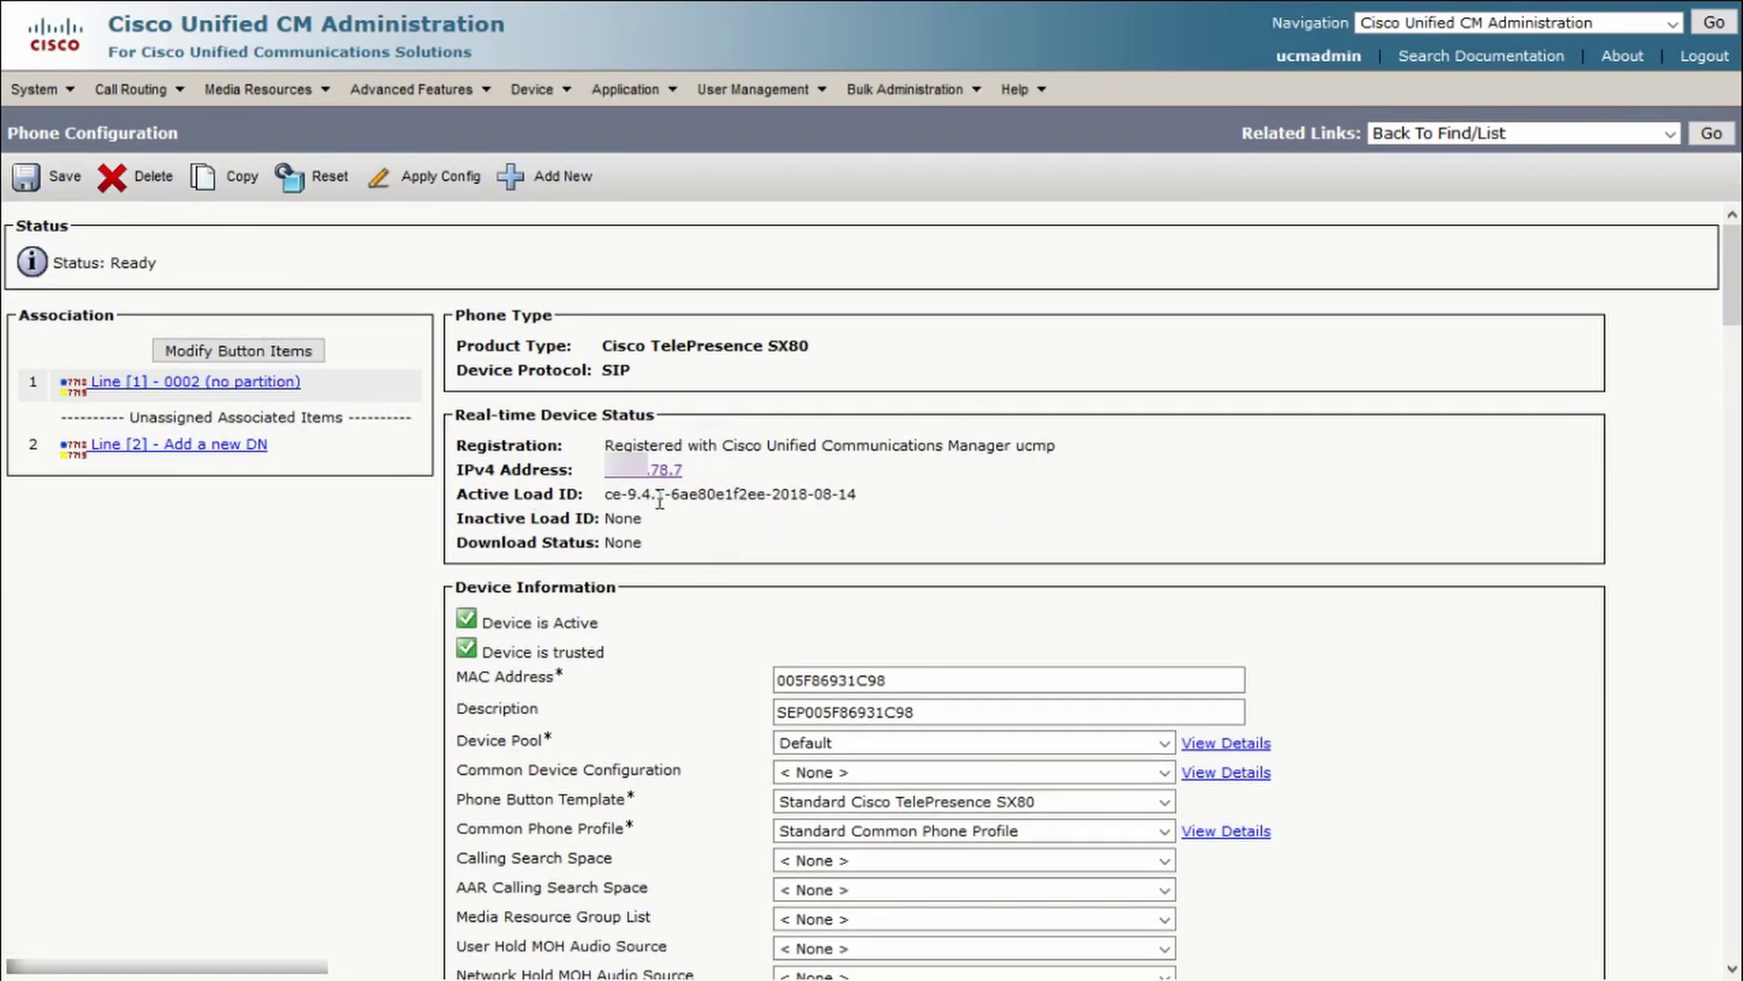